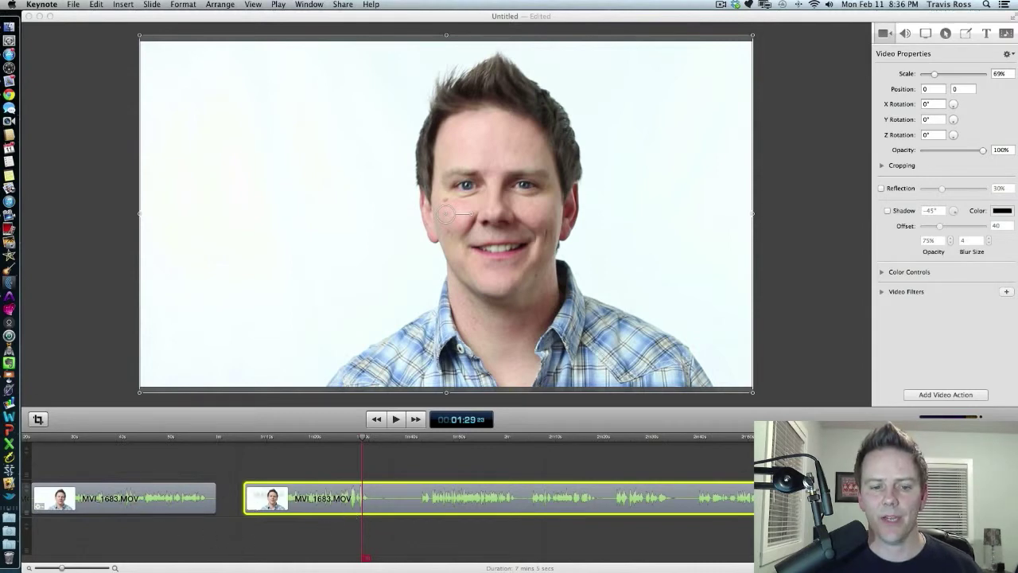
Preview the footage and split the selected clip at about 01:32.
left_click(175, 442)
key("space")
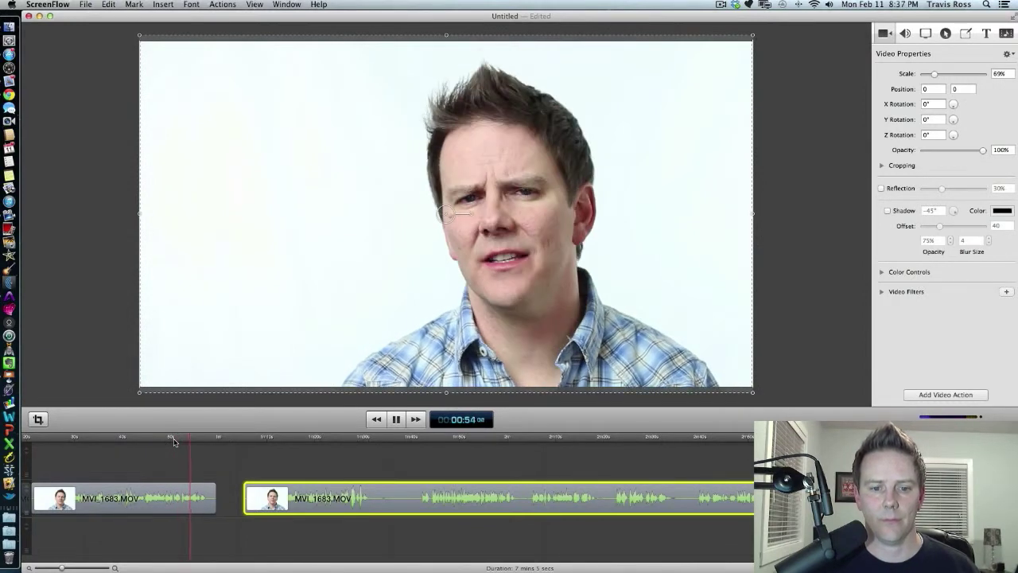
key("space")
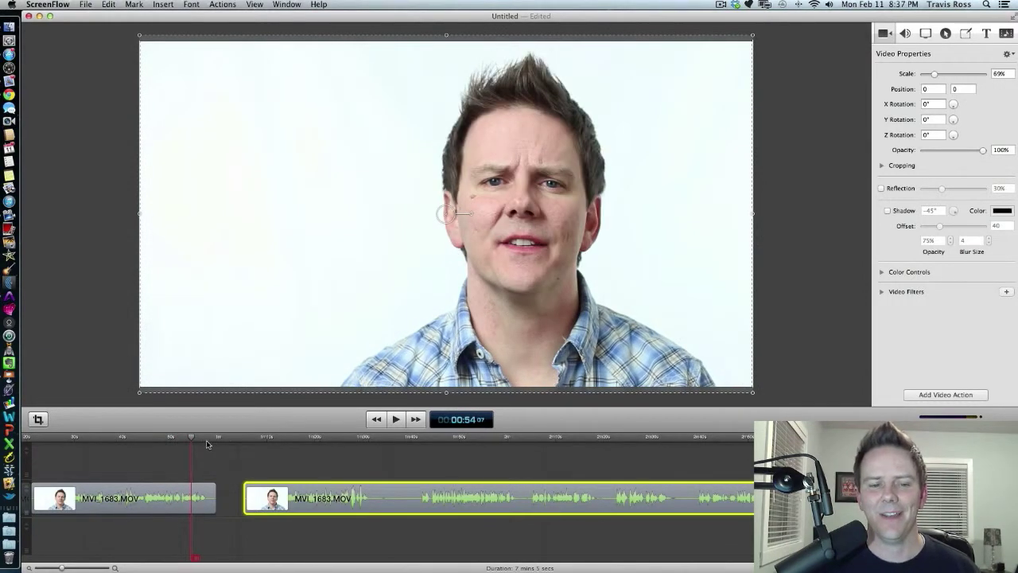
left_click(347, 437)
key("space")
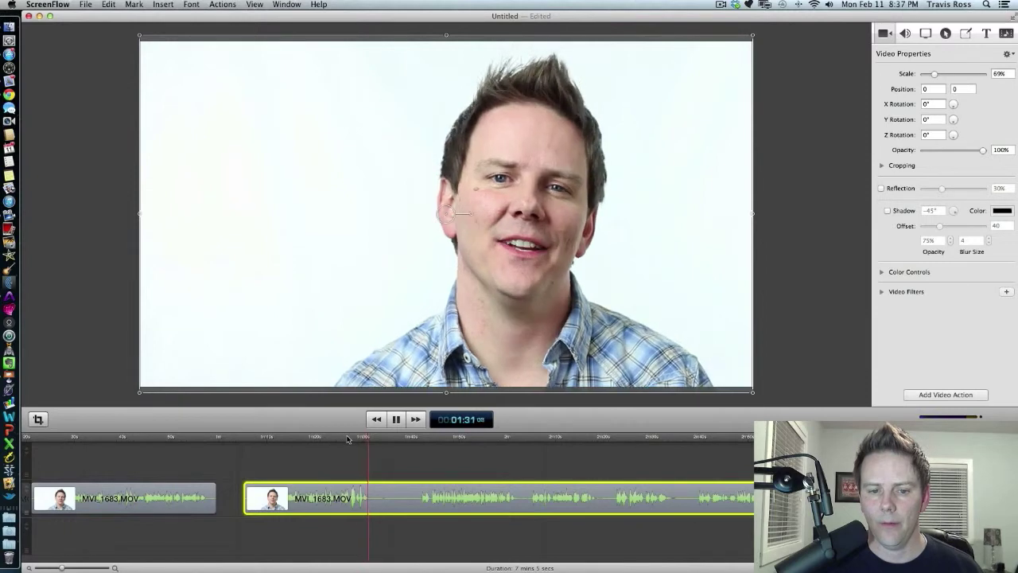
key("space")
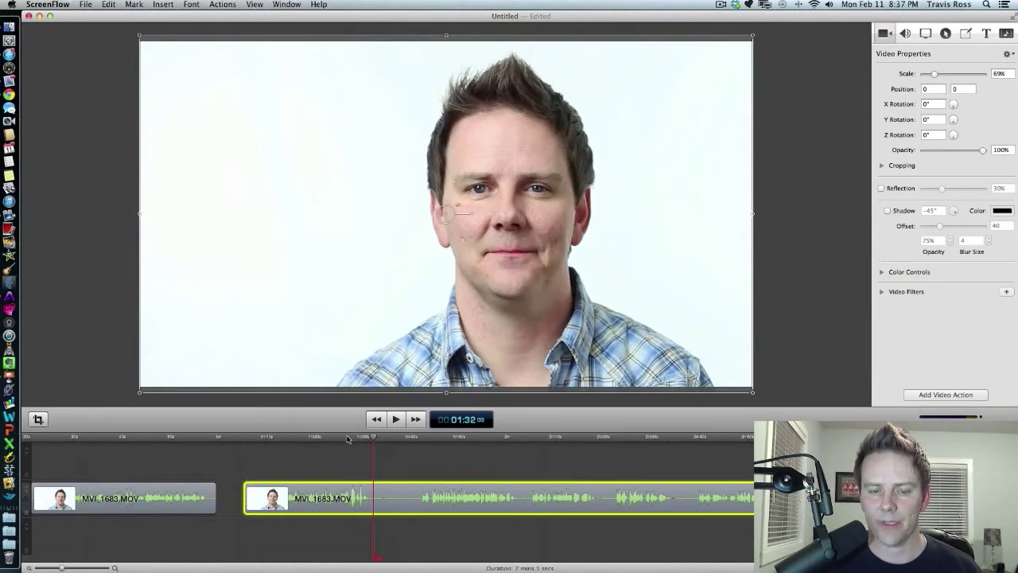
key("t")
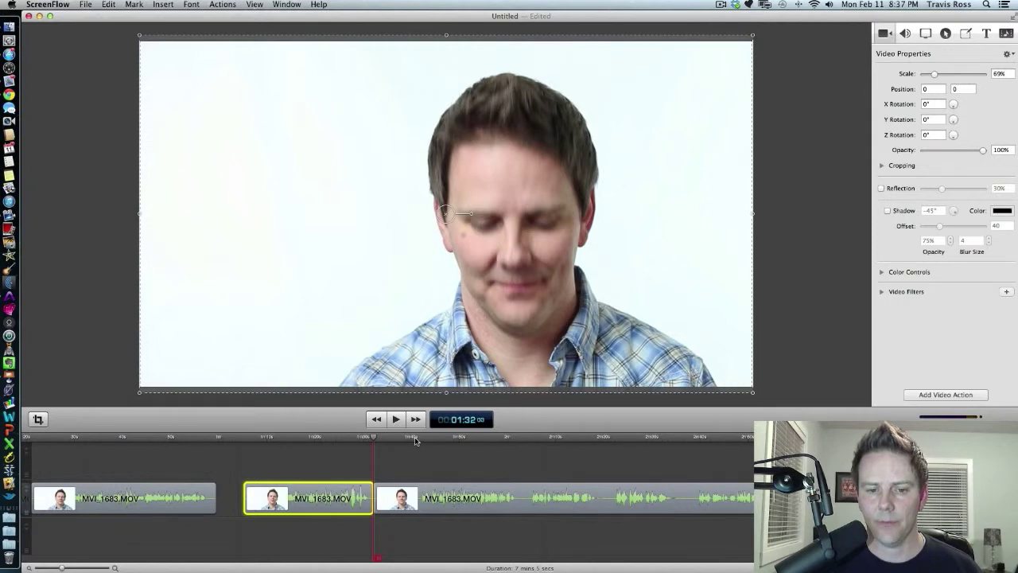
Play back the remaining footage from several points along the timeline to find the next section to cut.
left_click(414, 440)
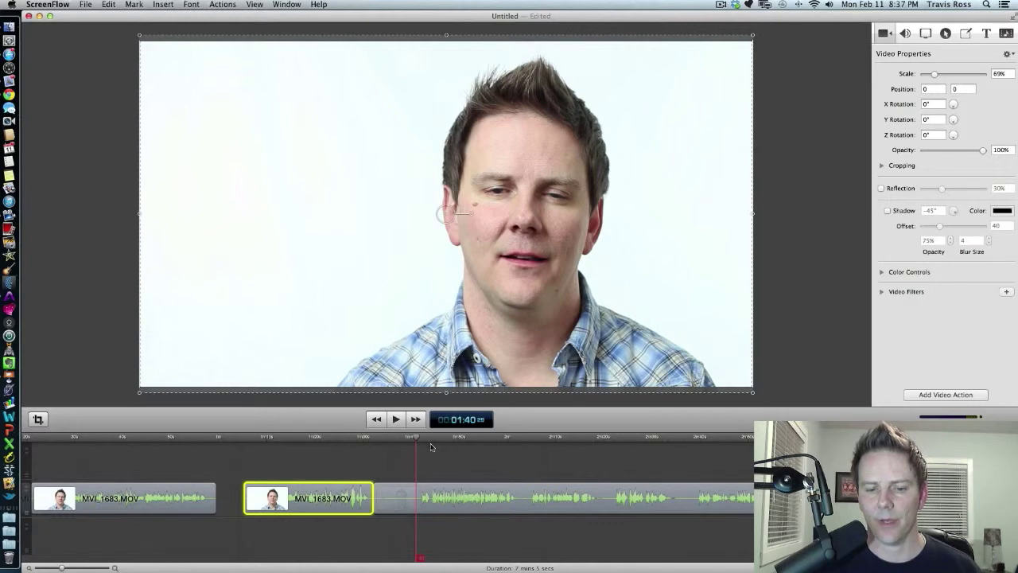
key("space")
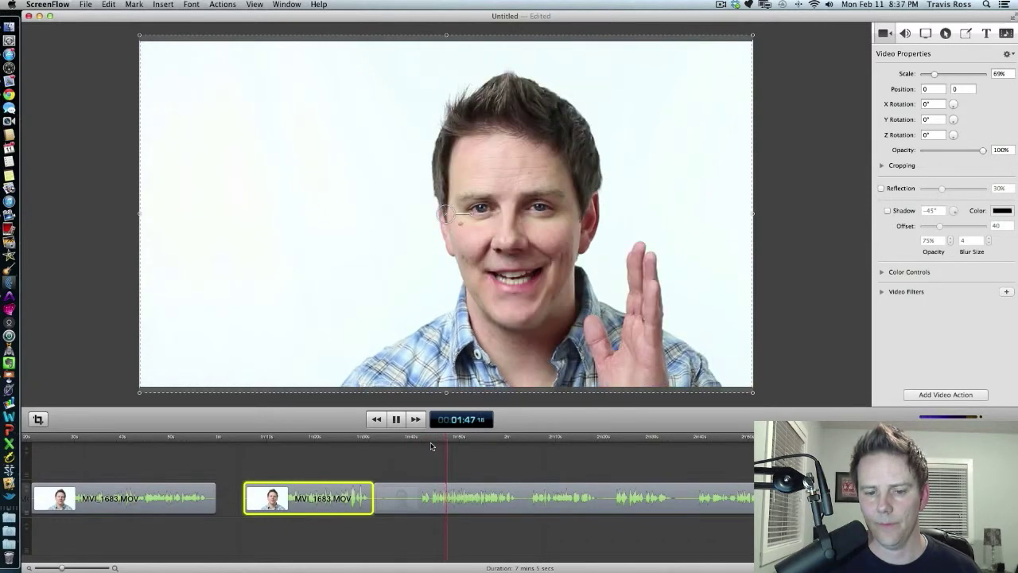
left_click(529, 439)
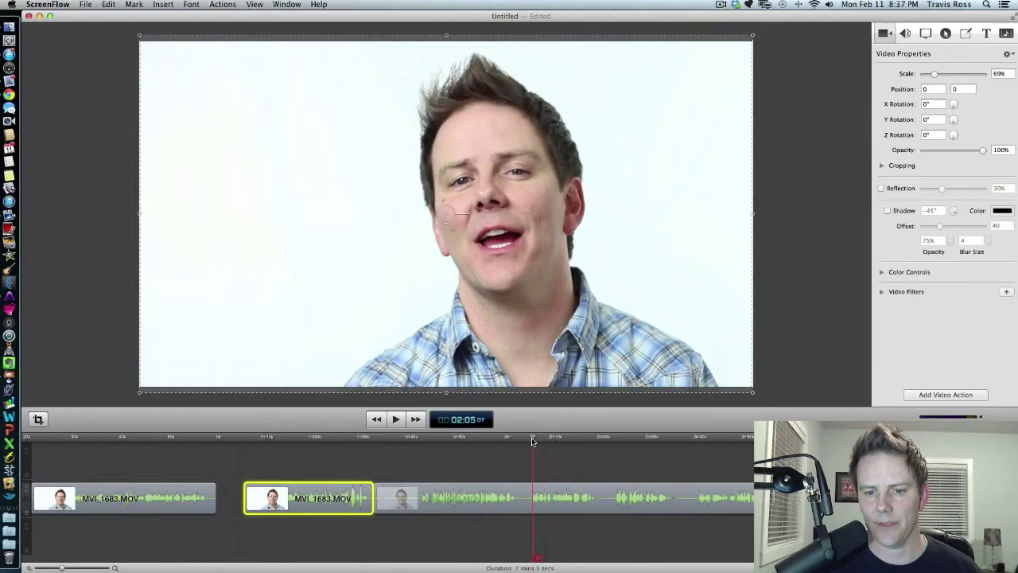
left_click(529, 440)
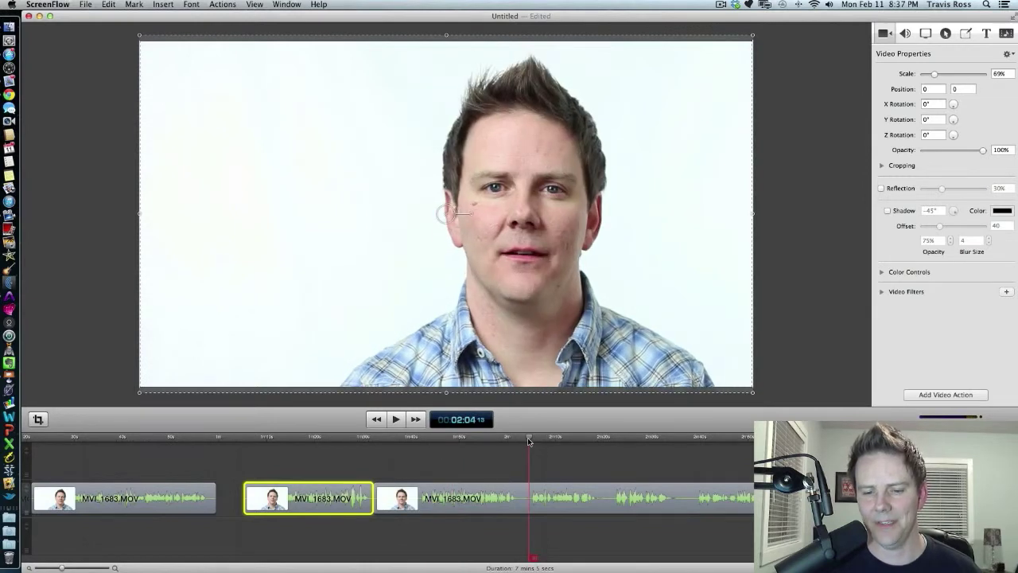
key("space")
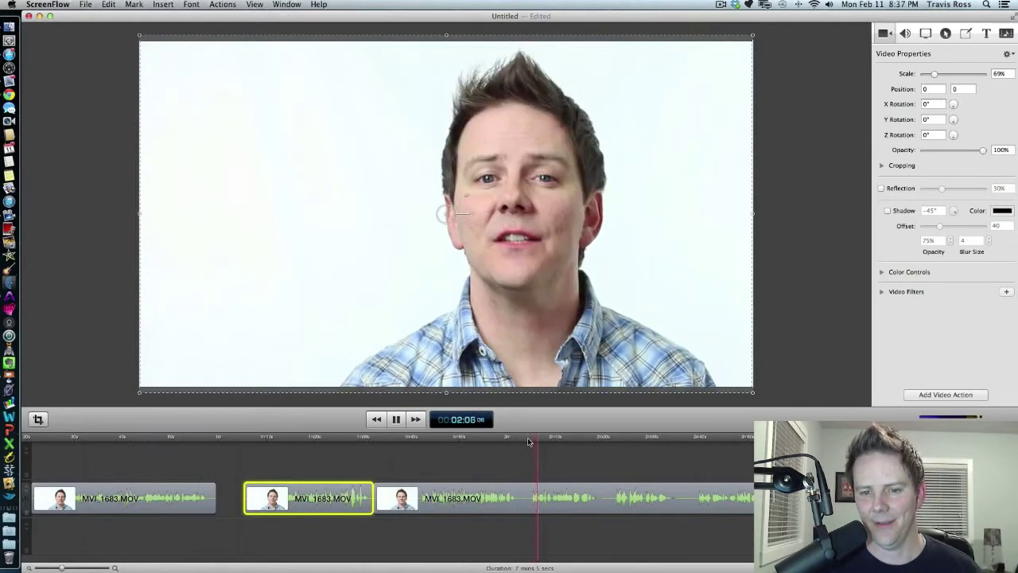
key("space")
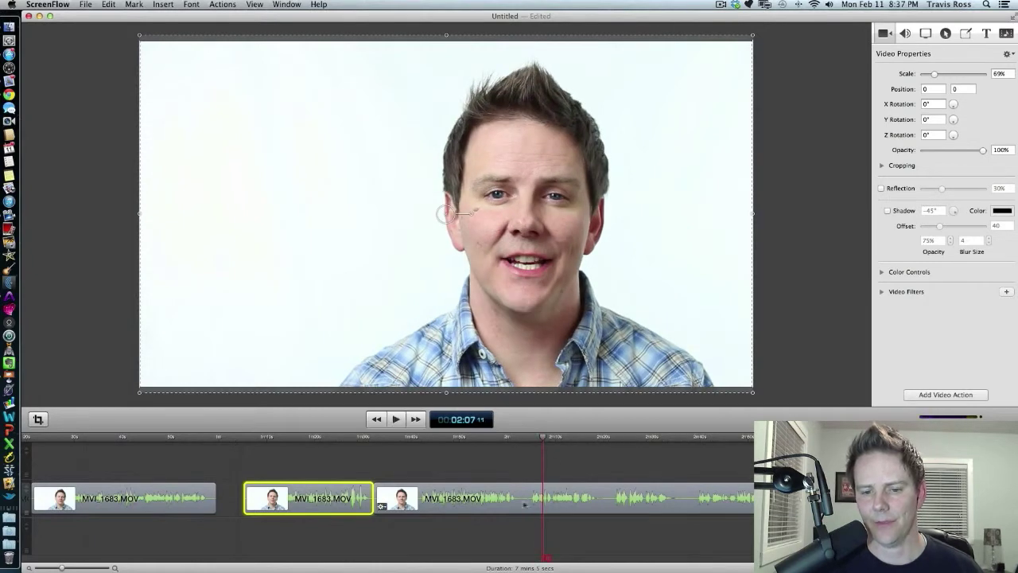
left_click(613, 439)
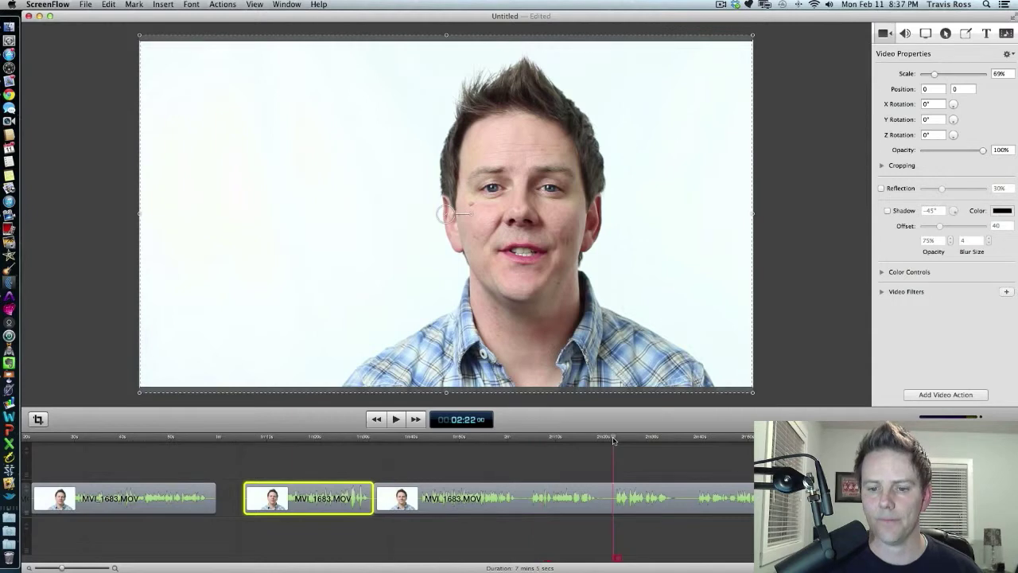
key("space")
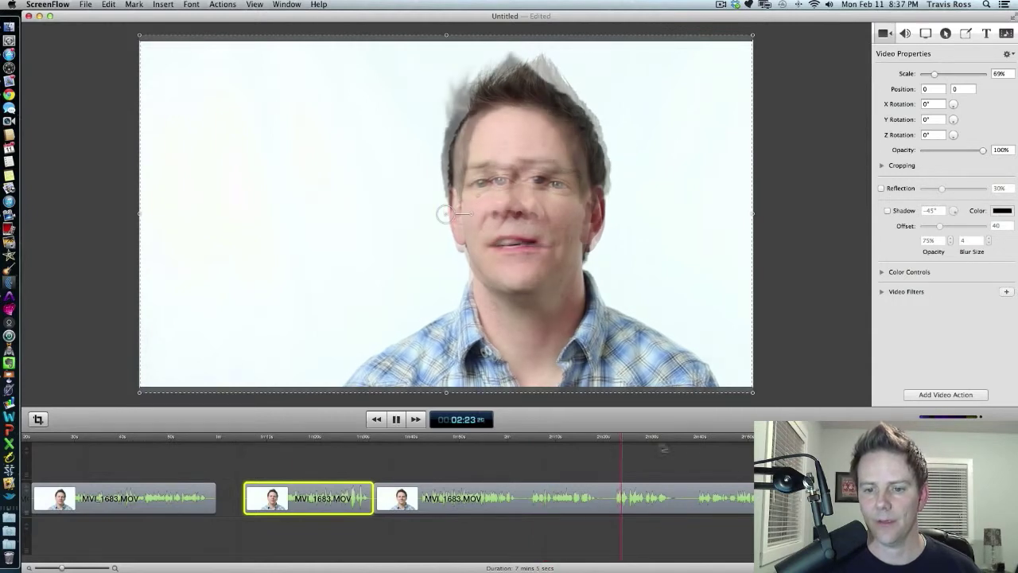
key("space")
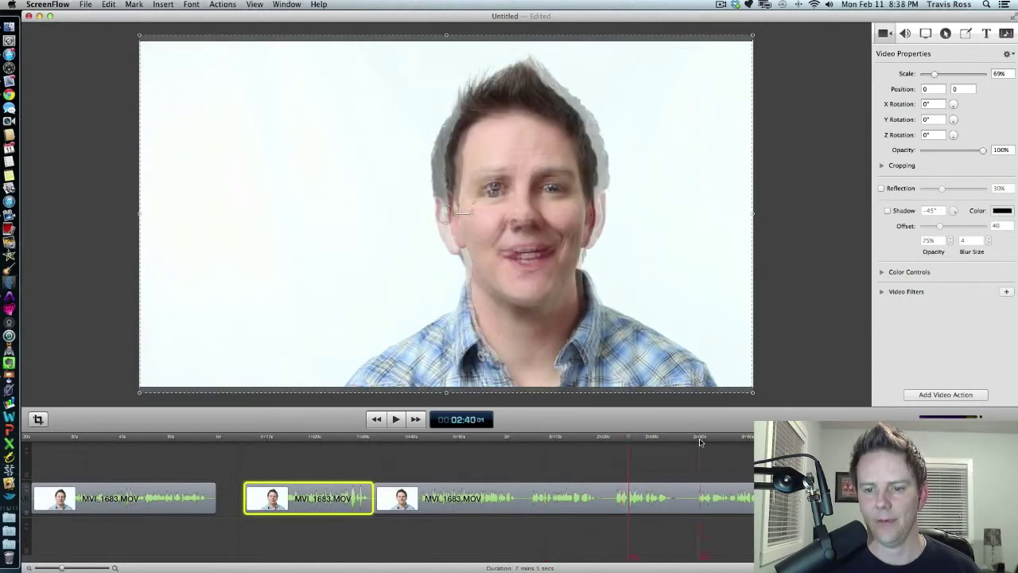
left_click(696, 440)
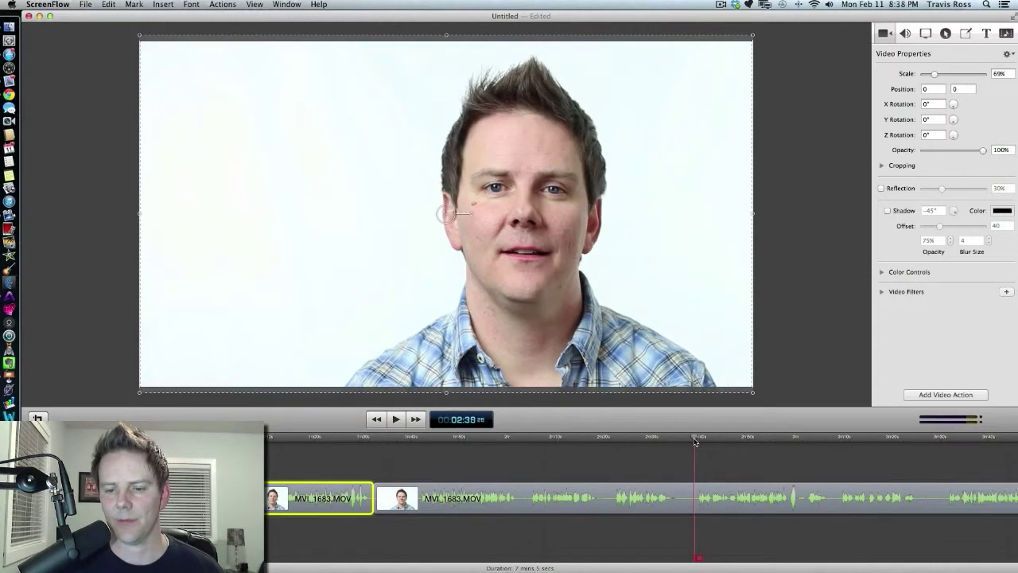
key("space")
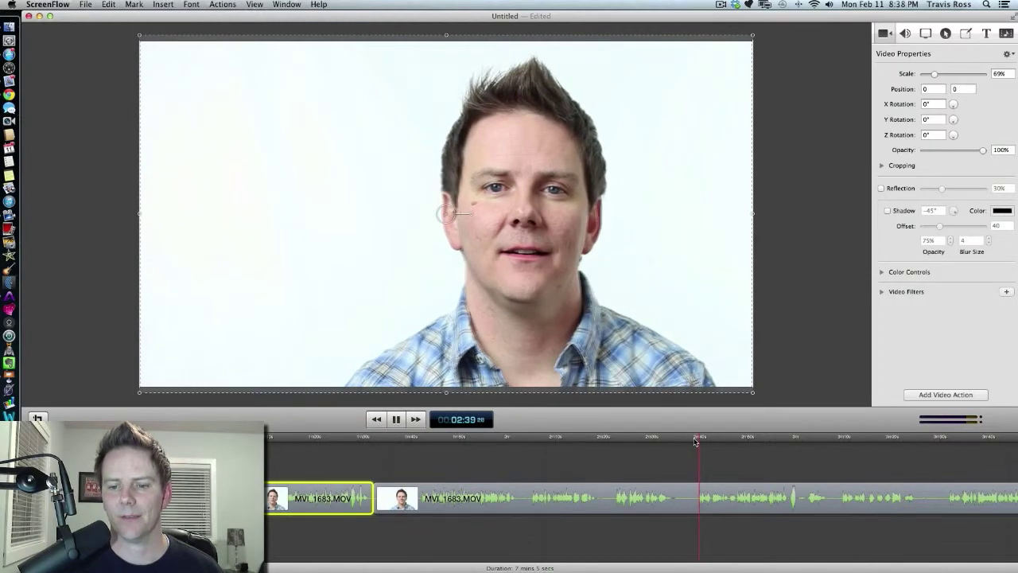
key("space")
left_click(842, 441)
key("space")
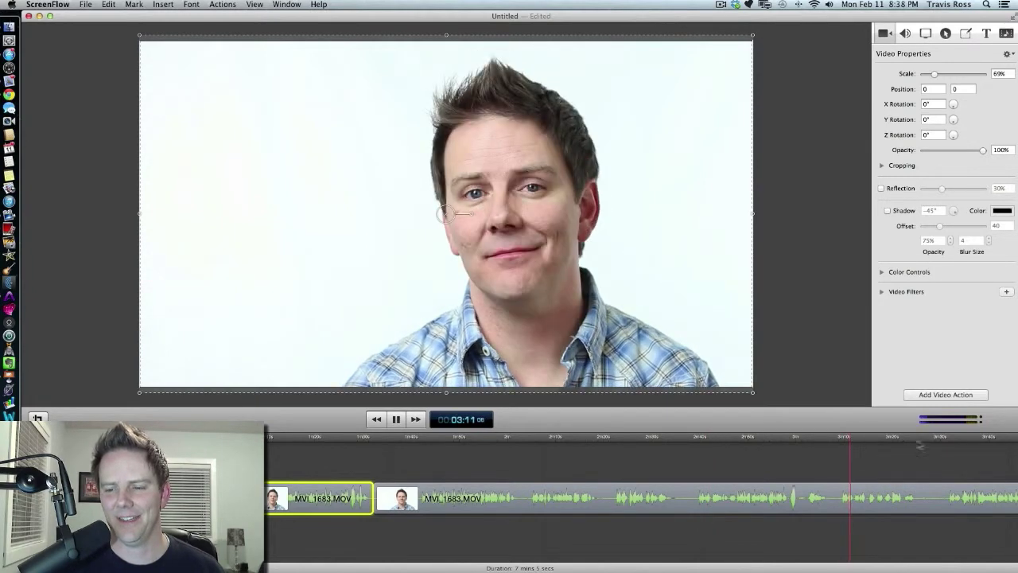
key("space")
left_click(946, 442)
key("space")
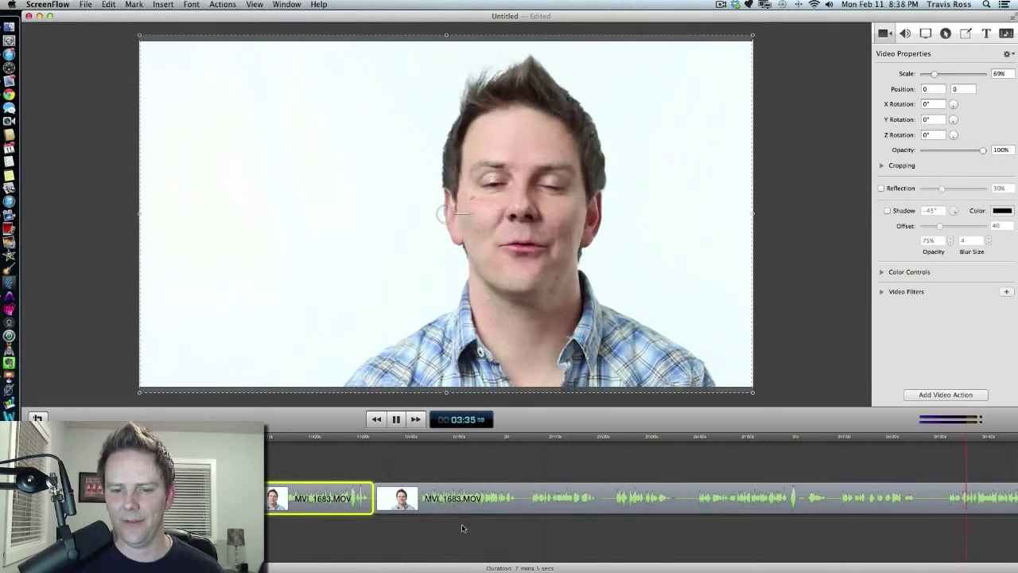
scroll(461, 524, "right", 3)
scroll(461, 524, "right", 2)
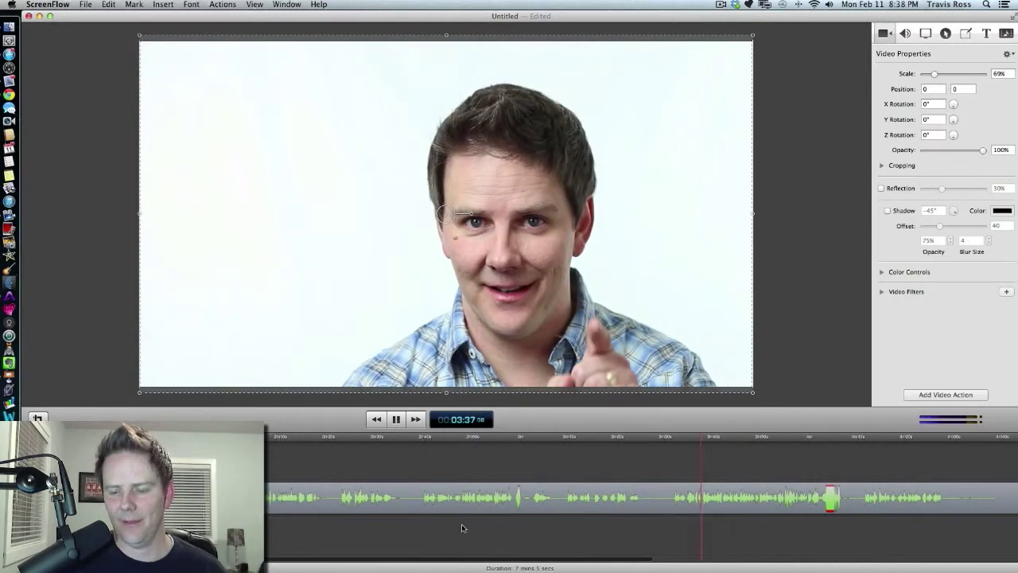
left_click(824, 435)
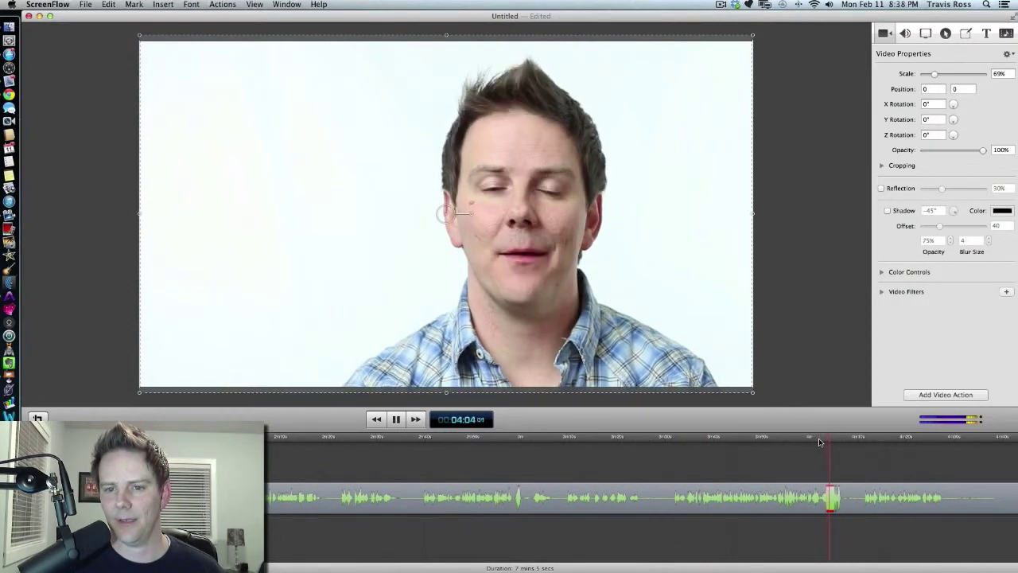
key("space")
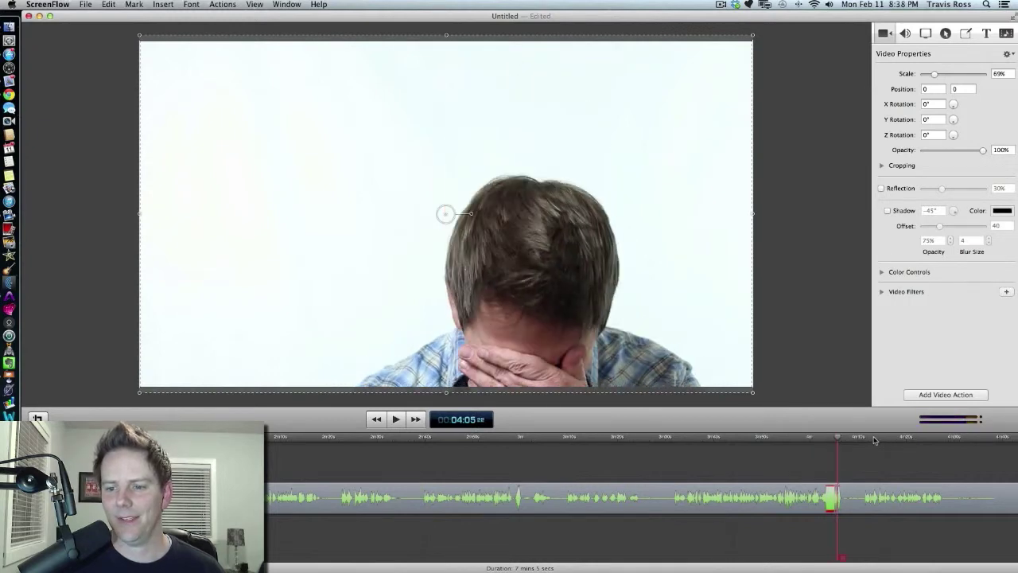
left_click(862, 438)
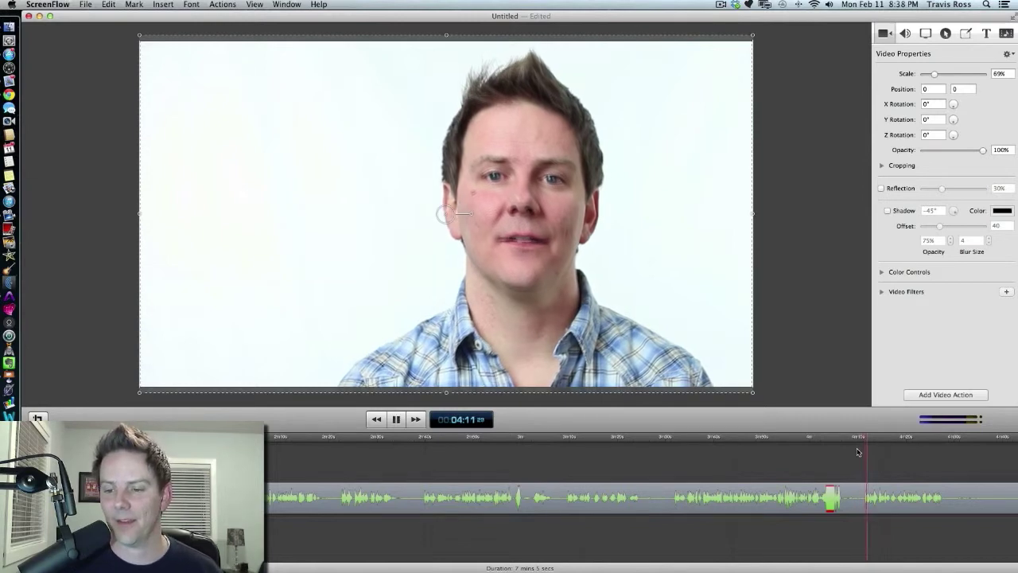
Split the long clip at about 04:09 and delete the section before the split.
left_click(866, 503)
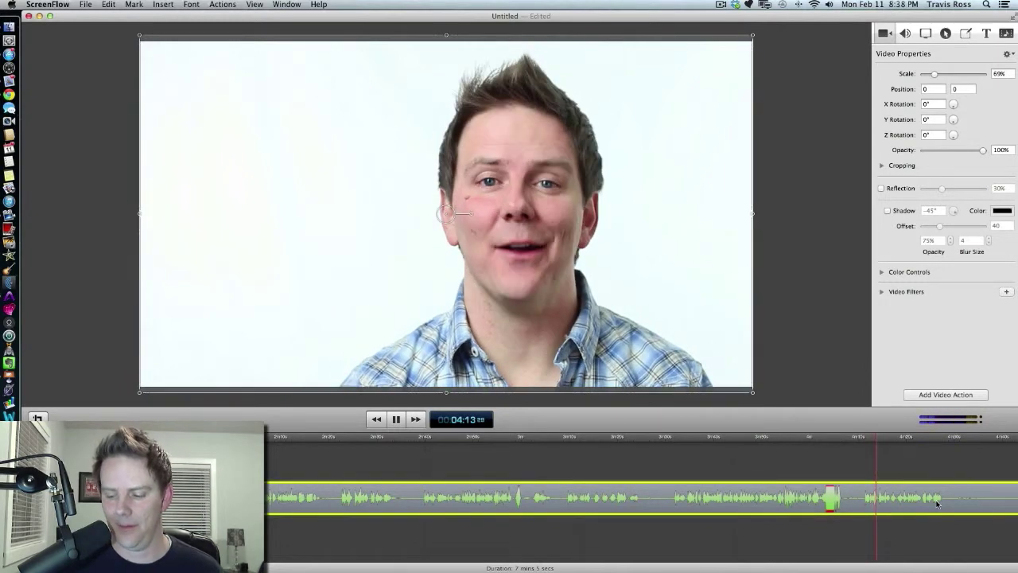
key("super+minus")
scroll(936, 503, "right", 10)
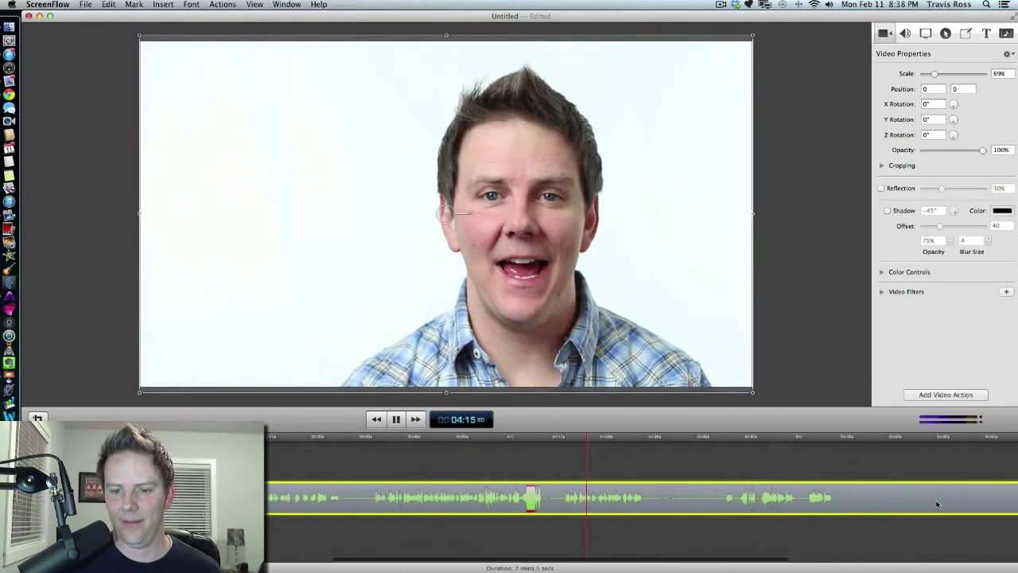
scroll(937, 504, "right", 2)
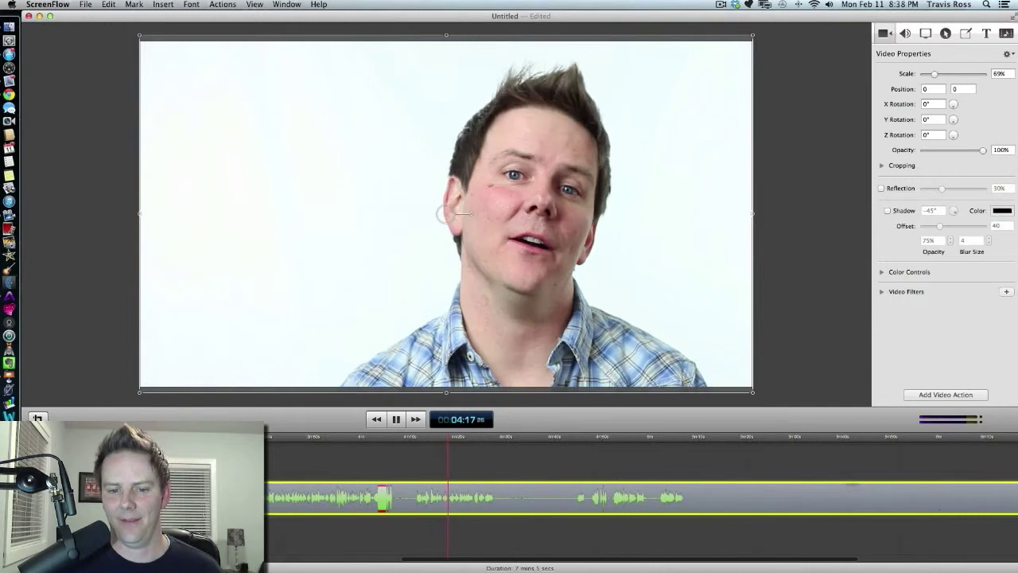
left_click(564, 439)
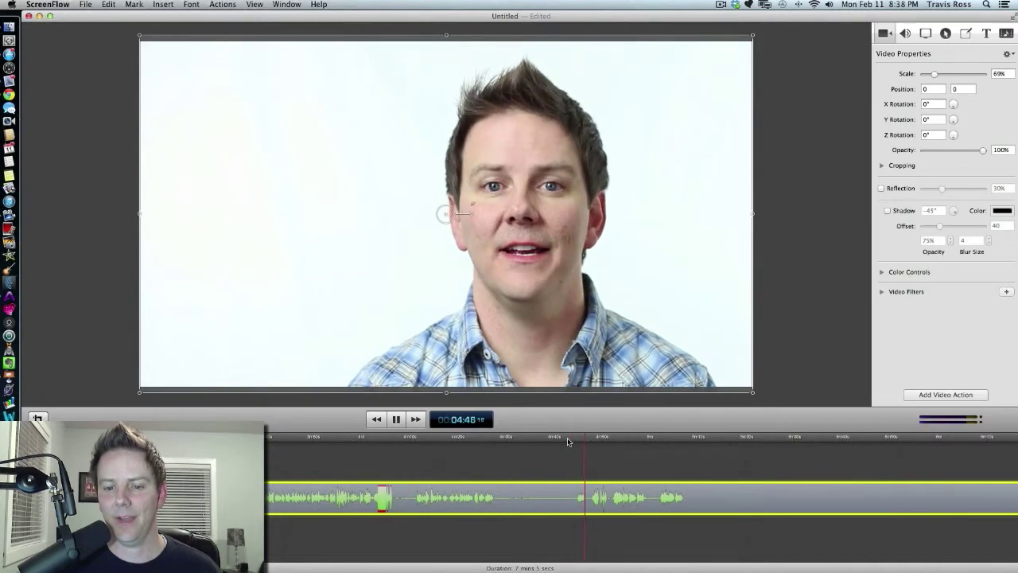
key("space")
mouse_move(421, 447)
left_mouse_down()
mouse_move(503, 446)
mouse_move(409, 440)
left_mouse_up()
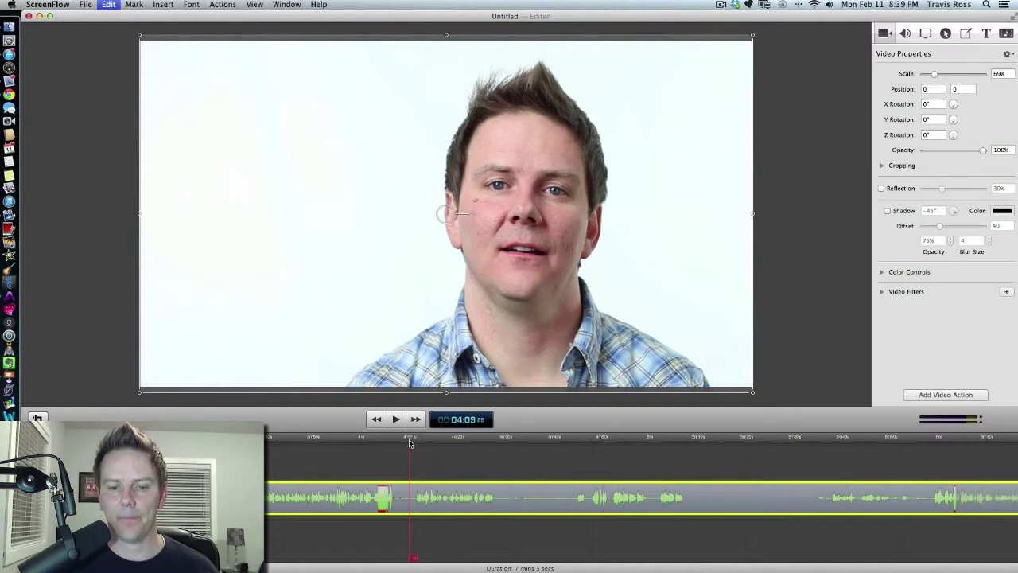
key("t")
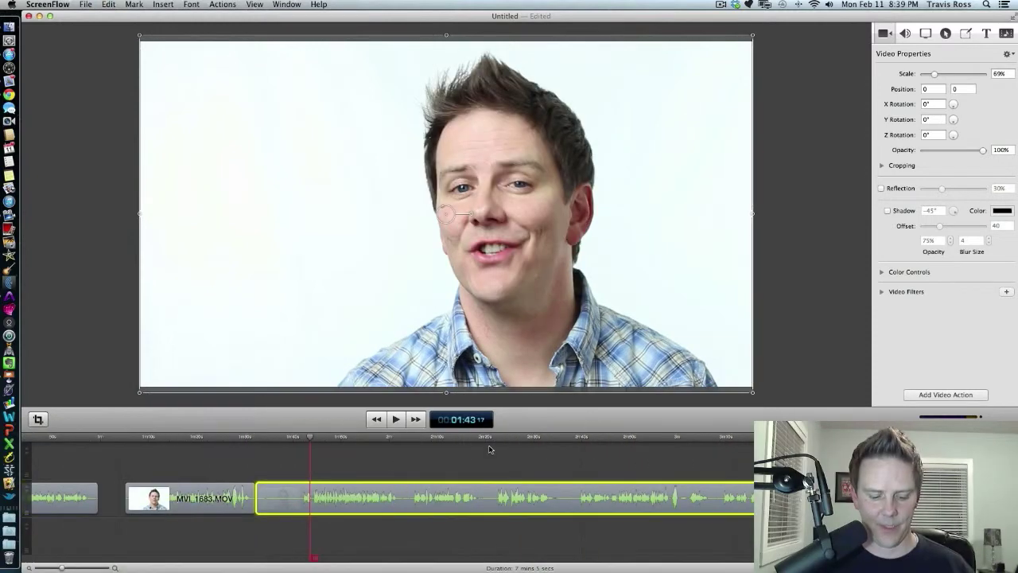
key("Delete")
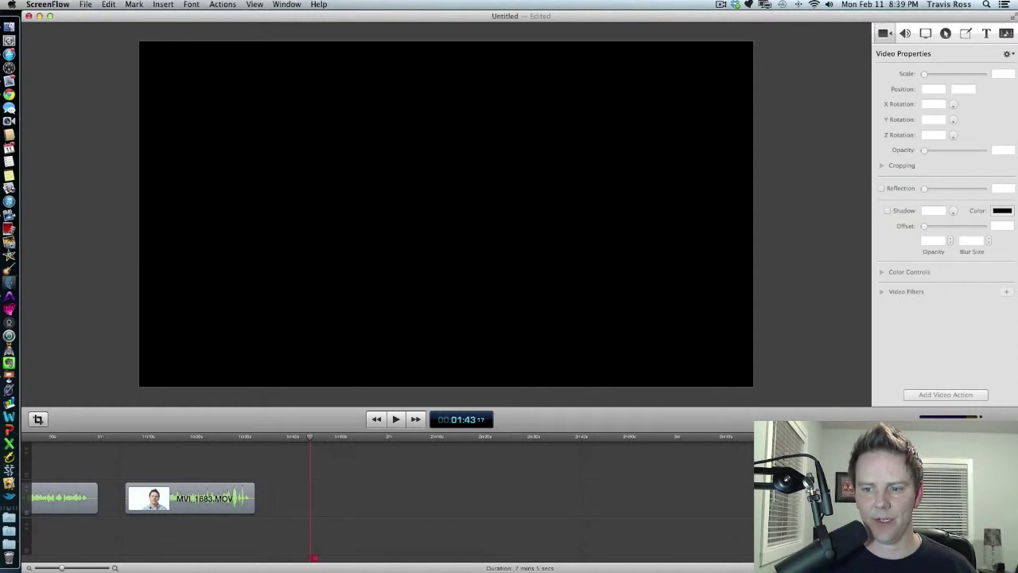
Move the remaining clip left to close the gap, then play it back from the cut.
left_click_drag(1011, 504, 239, 512)
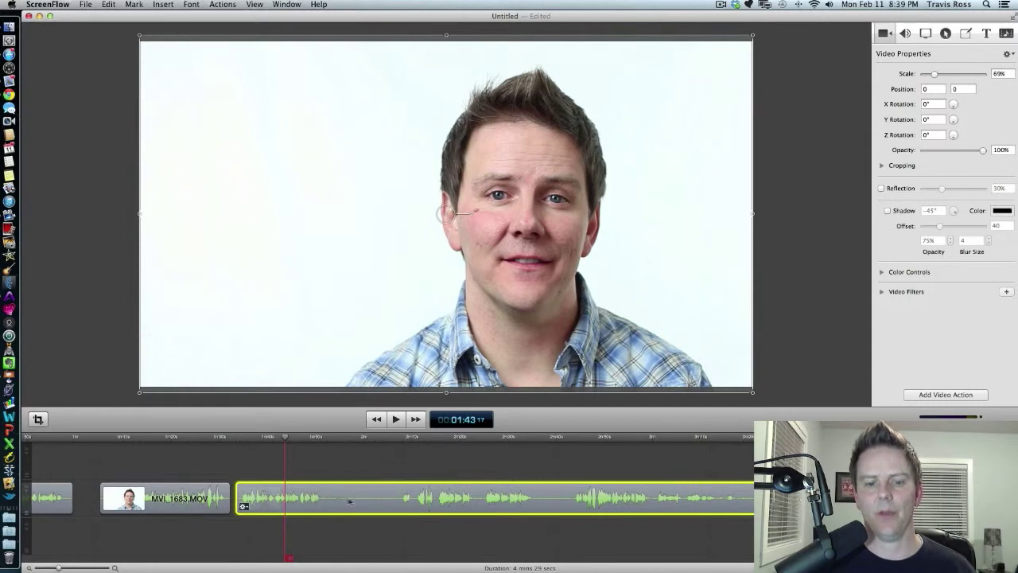
left_click(403, 444)
key("space")
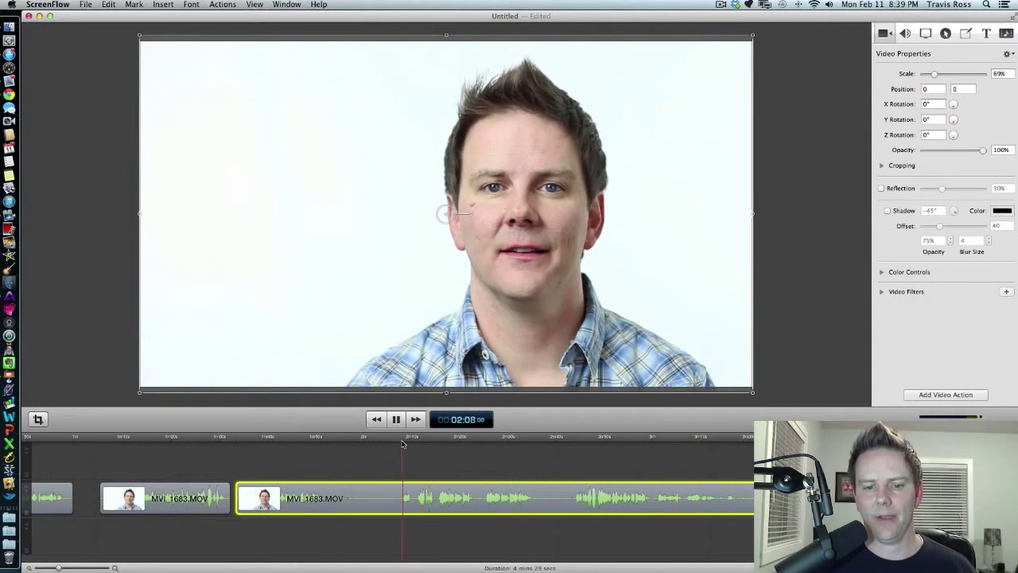
key("space")
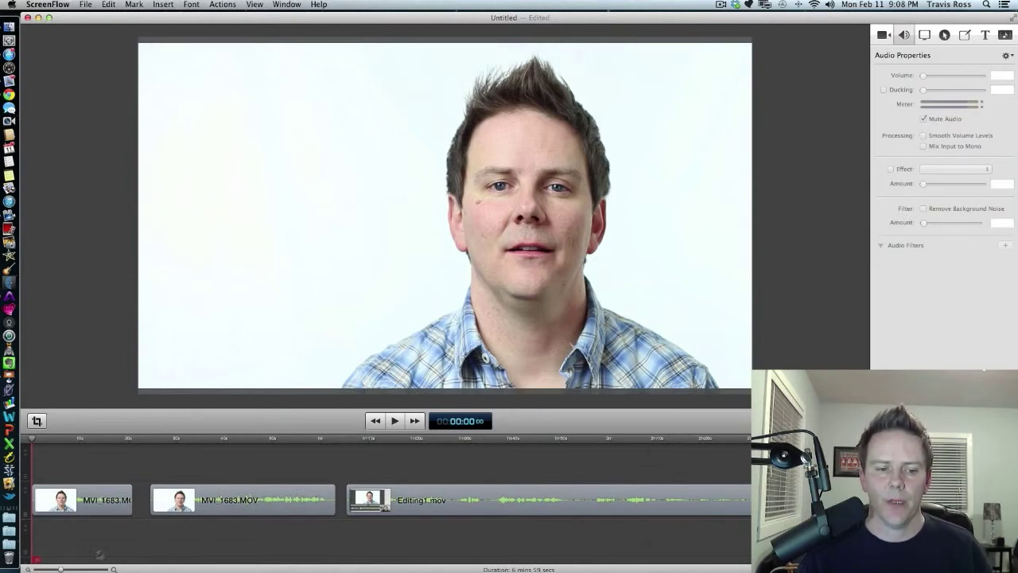
Zoom into the timeline and slide the second MVI_1683.MOV clip left to overlap the first clip, adding a transition between them.
left_click_drag(60, 569, 67, 569)
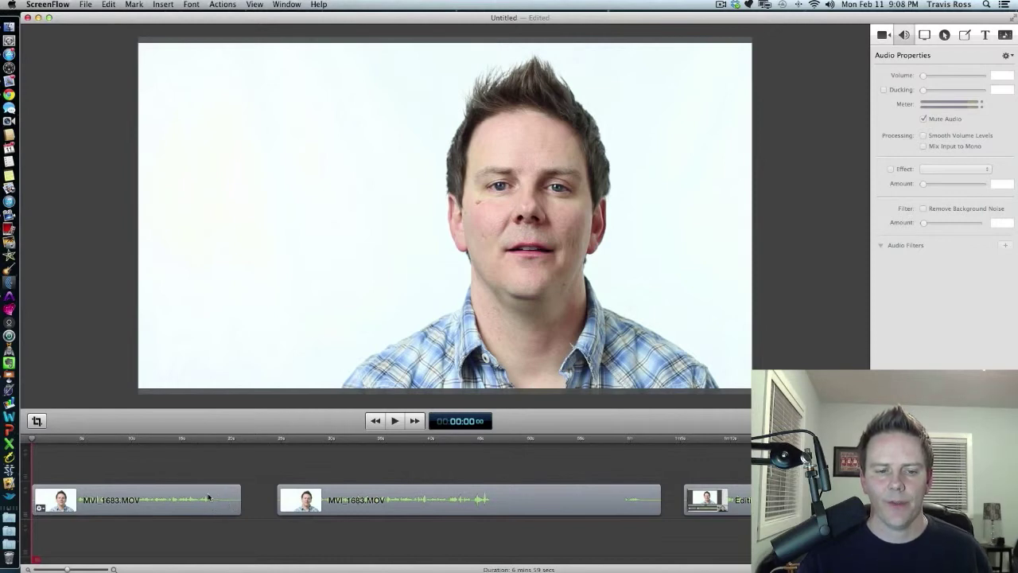
left_click(203, 439)
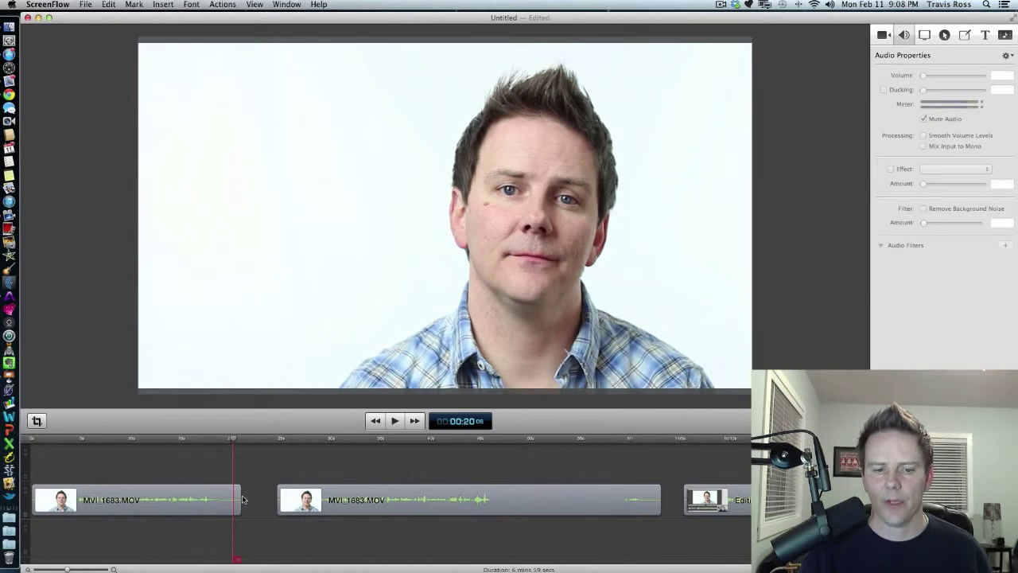
left_click_drag(240, 498, 239, 498)
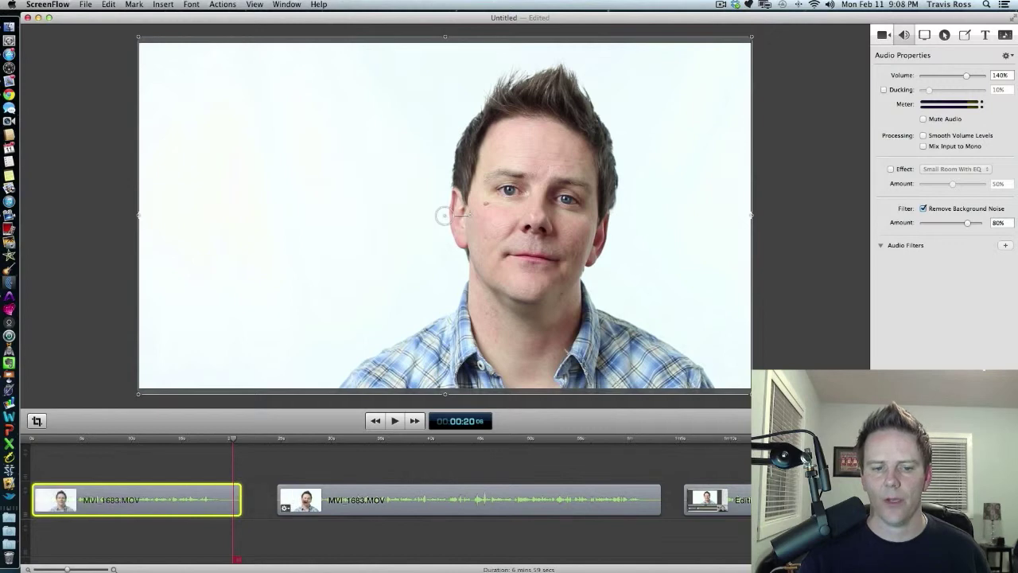
left_click_drag(338, 509, 294, 509)
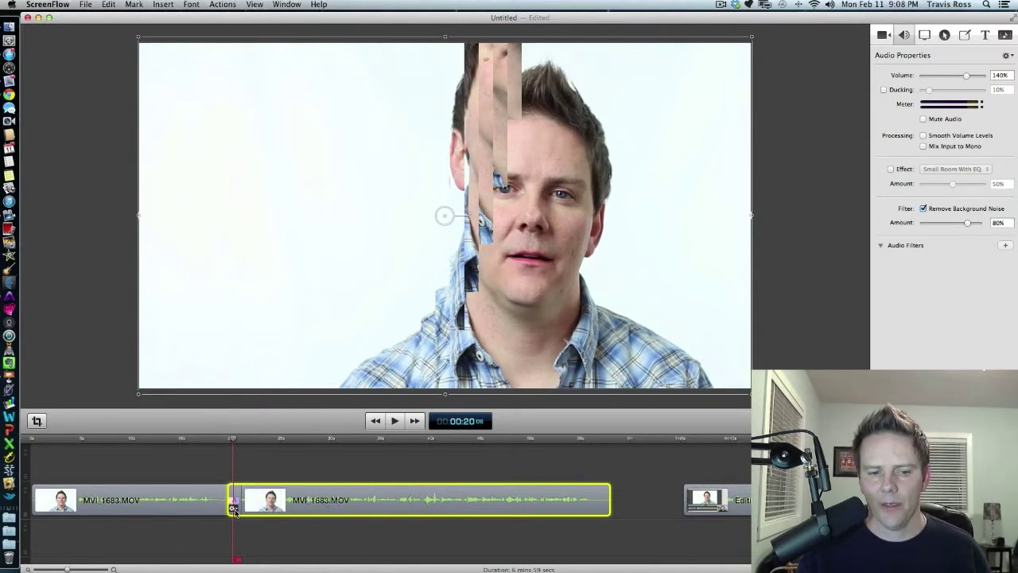
Change the transition between the two MVI_1683.MOV clips to Cube.
left_click(234, 509)
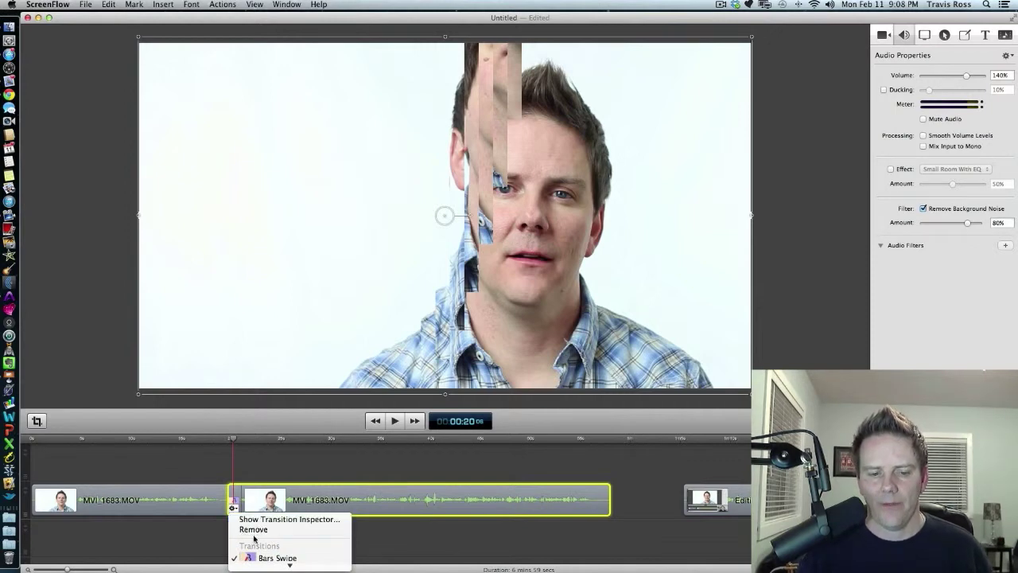
scroll(257, 537, "down", 5)
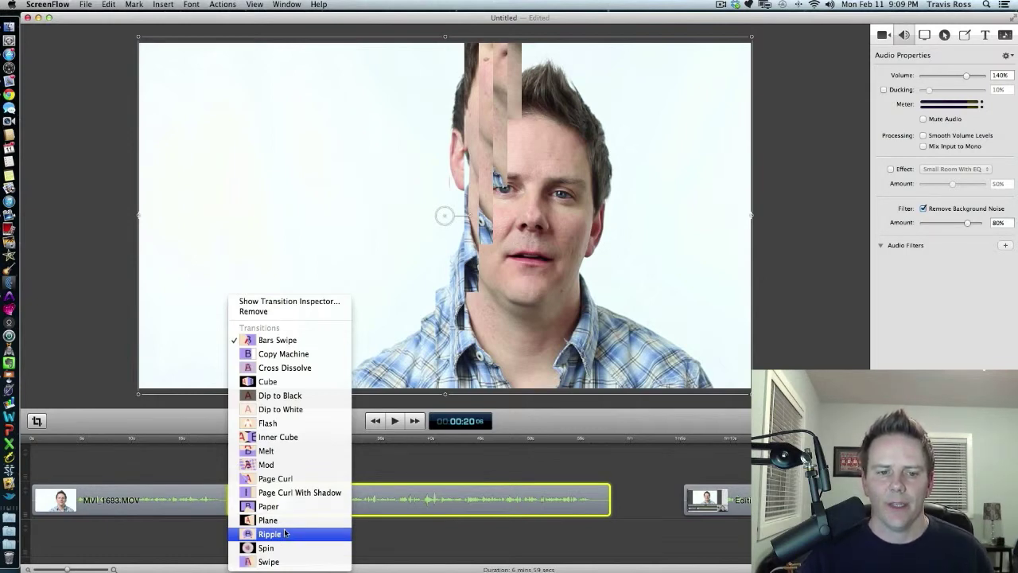
left_click(299, 382)
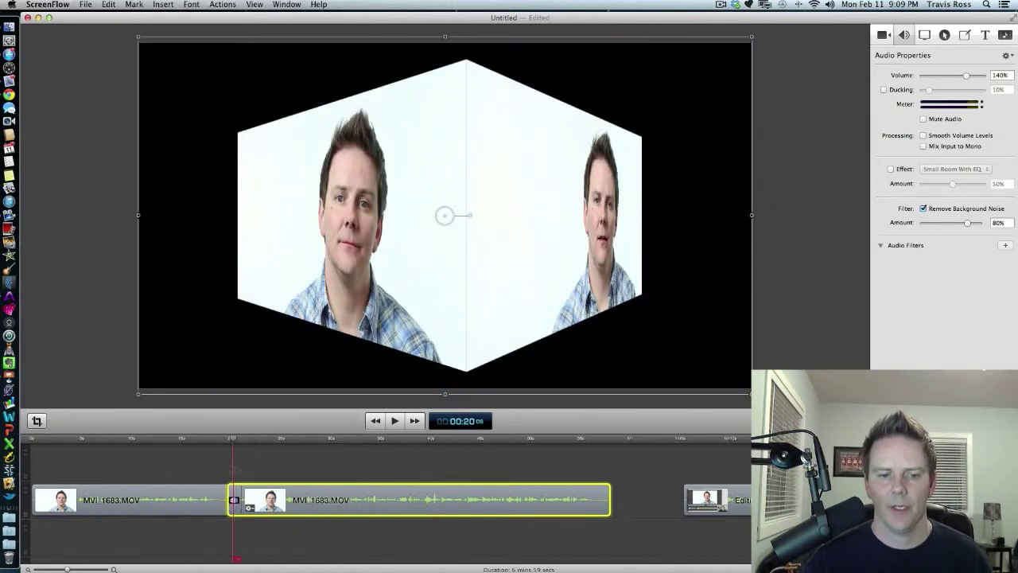
Preview the Cube transition by playing it and stepping through it frame by frame.
left_click(212, 441)
key("space")
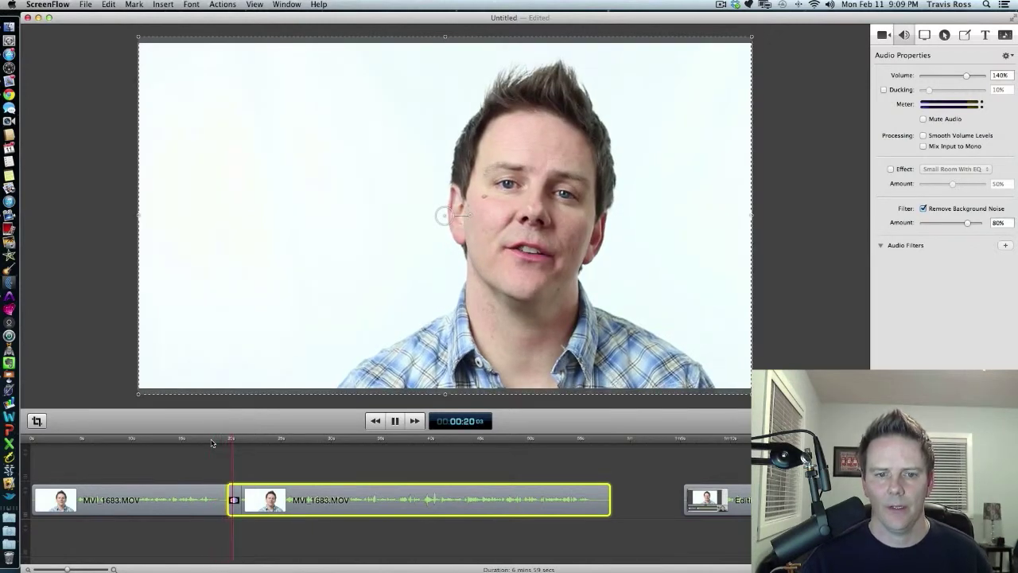
left_click(221, 443)
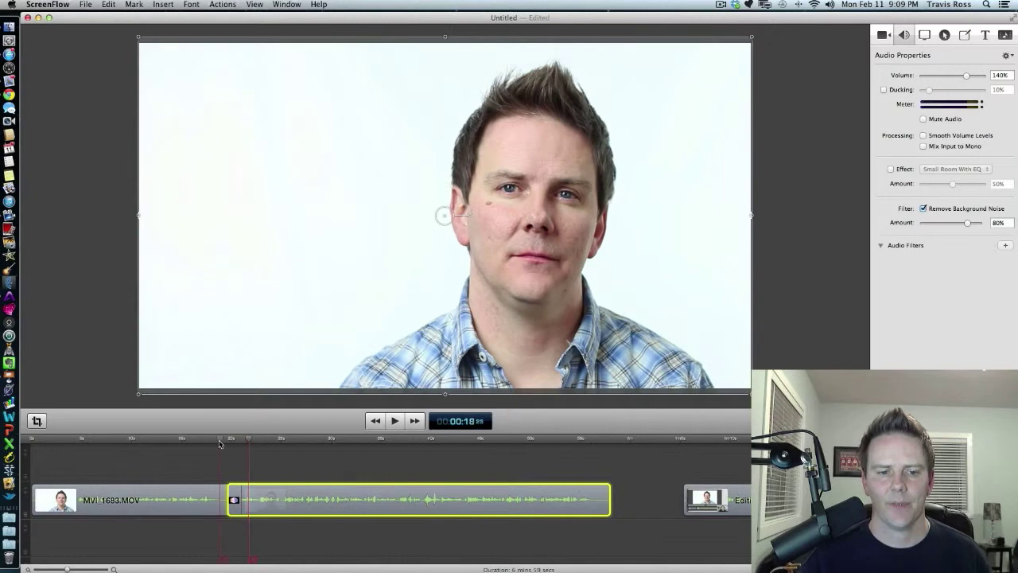
key("Right")
key("Right")
key("Right")
key("Right")
key("Right")
key("Right")
key("Right")
key("Right")
key("Right")
key("Right")
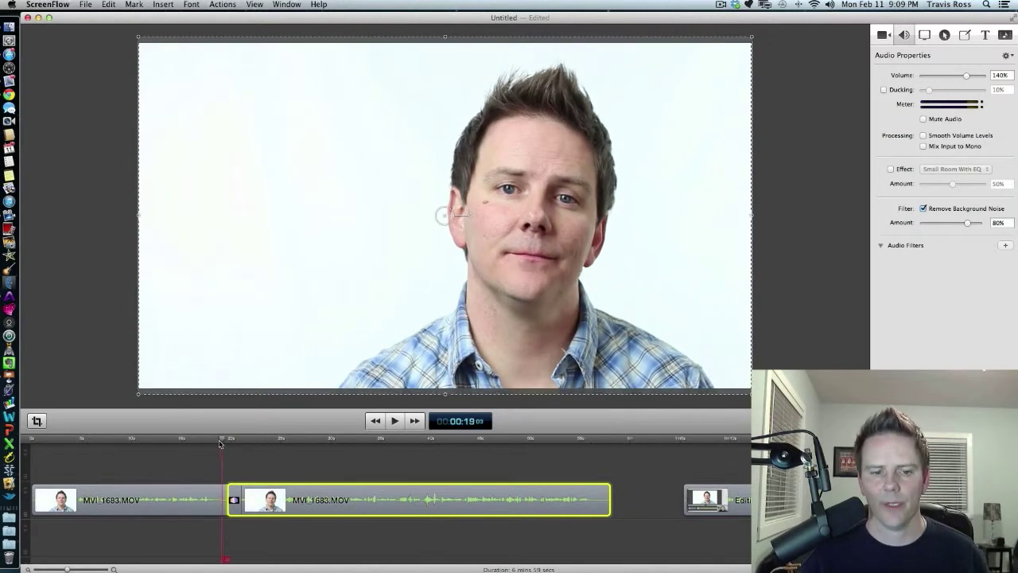
key("Right")
key("Right")
key("Right")
key("Right")
key("Right")
key("Right")
key("Right")
key("Right")
key("Right")
key("Right")
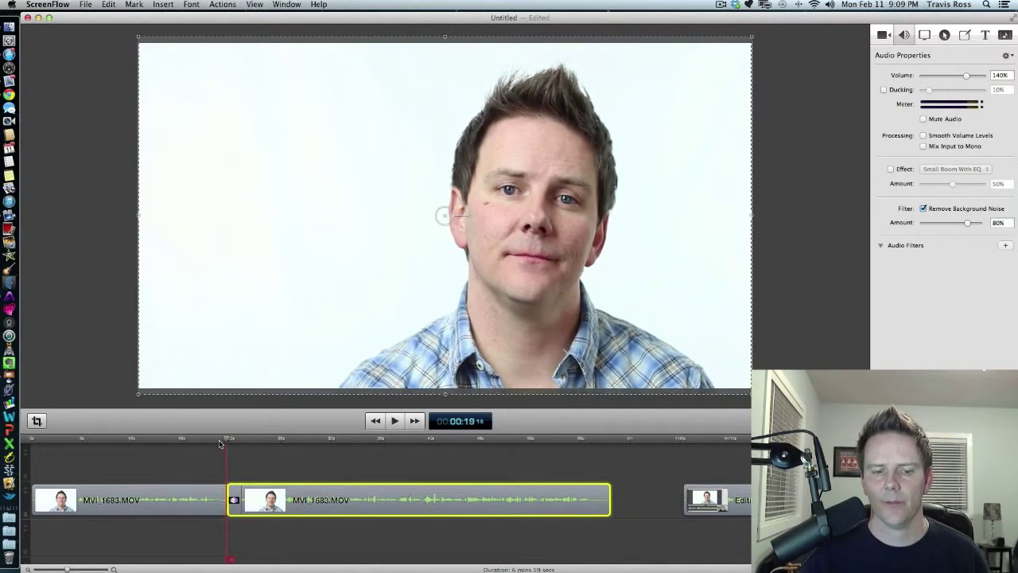
key("Right")
key("Right")
key("Right")
key("Right")
key("Right")
key("Right")
key("Right")
key("Right")
key("Right")
key("Right")
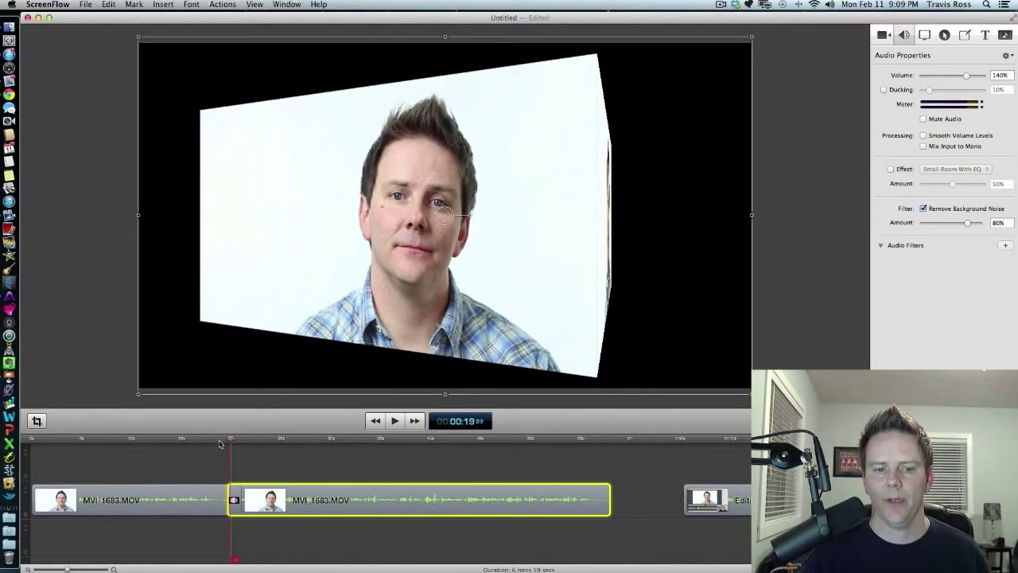
key("Right")
key("Right")
key("Right")
key("Right")
key("Right")
key("Right")
key("Right")
key("Right")
key("Right")
key("Right")
key("Right")
key("Right")
key("Right")
key("Right")
key("Right")
key("Right")
key("Right")
key("Right")
key("Right")
key("Right")
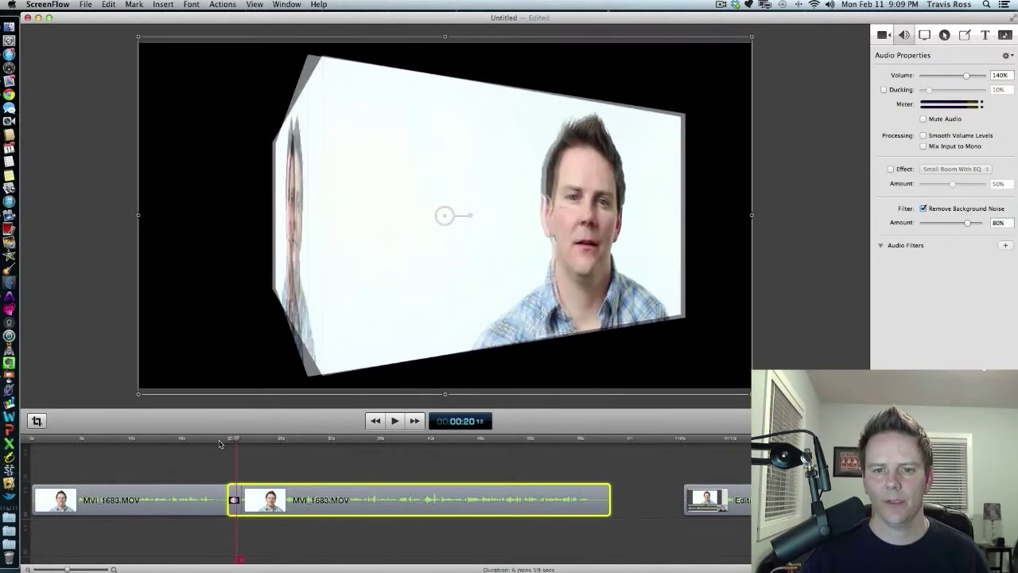
key("Right")
key("Right")
key("Right")
key("Right")
key("Right")
key("Right")
key("Right")
key("Right")
key("Right")
key("Right")
key("Right")
key("Right")
key("Right")
key("Right")
key("Right")
key("Right")
key("Right")
key("Right")
key("Right")
key("Right")
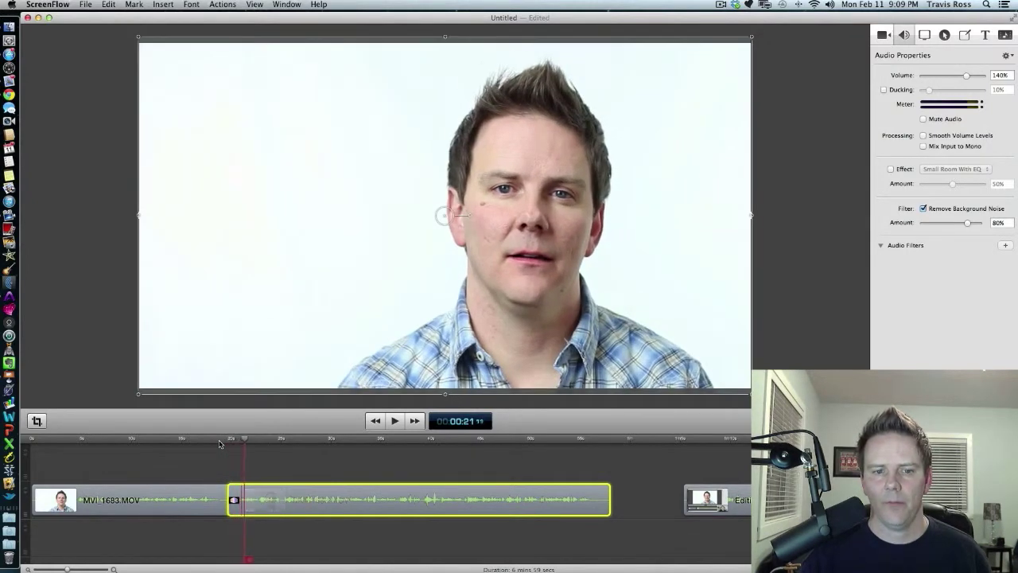
key("Right")
key("Right")
key("Right")
key("Right")
key("Right")
key("Right")
key("Right")
key("Right")
key("Right")
key("Right")
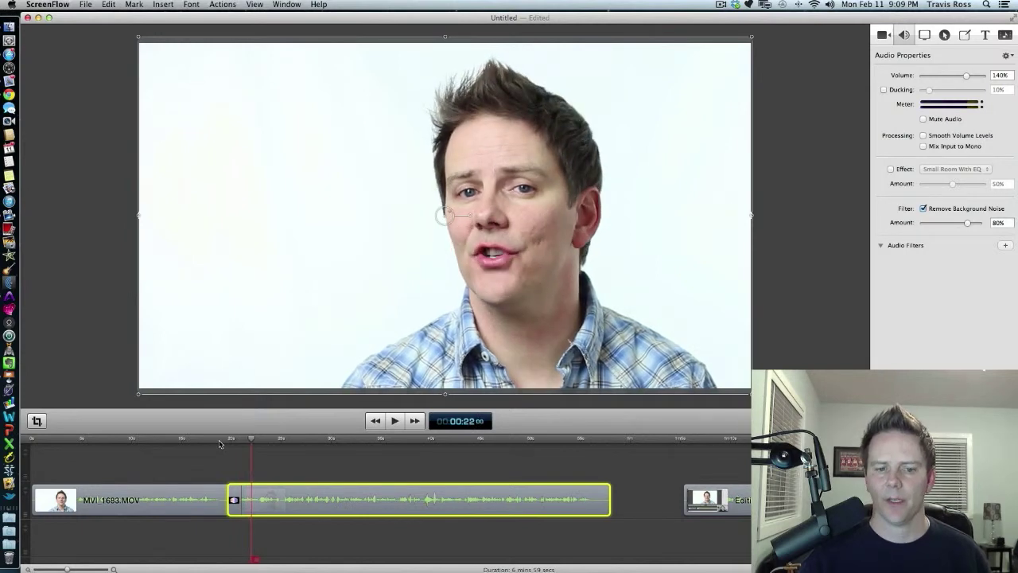
key("Right")
key("Right")
key("Right")
key("Right")
key("Right")
key("Right")
key("Right")
key("Right")
key("Right")
key("Right")
key("Right")
key("Right")
key("Right")
key("Right")
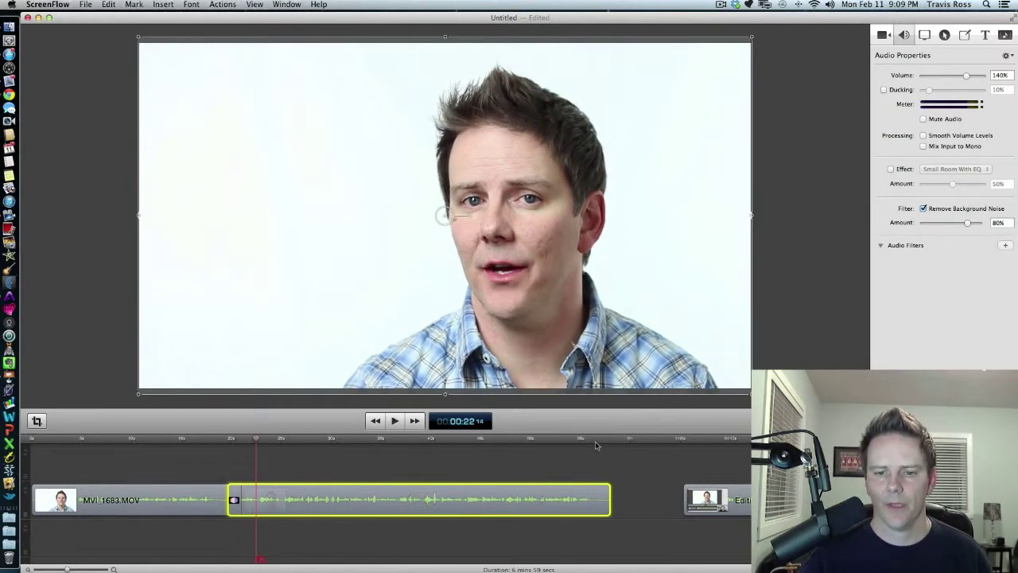
Slide the Editing1.mov clip left onto the end of the second MVI_1683.MOV clip and set its transition to Cross Dissolve.
left_click(579, 441)
key("space")
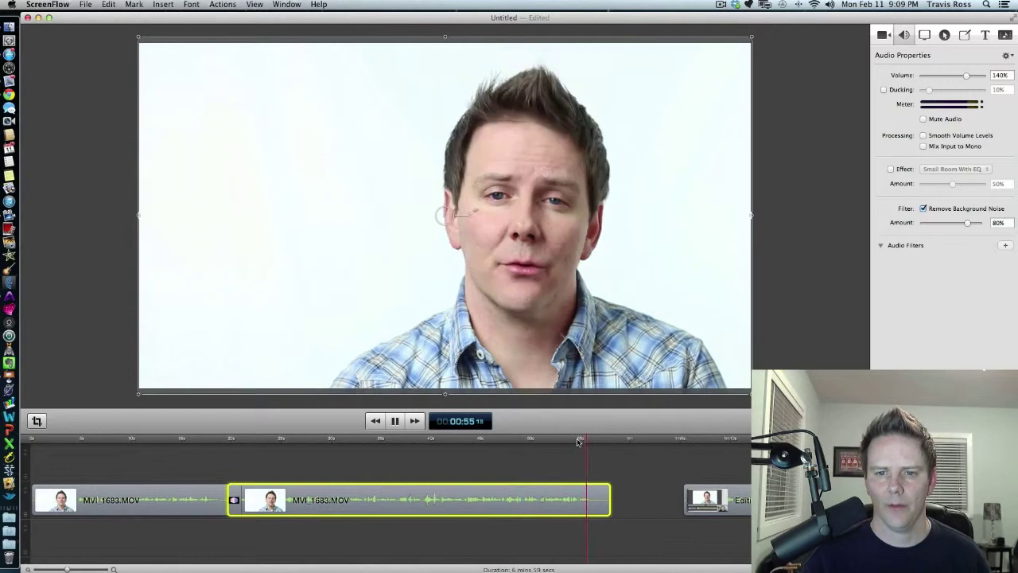
key("space")
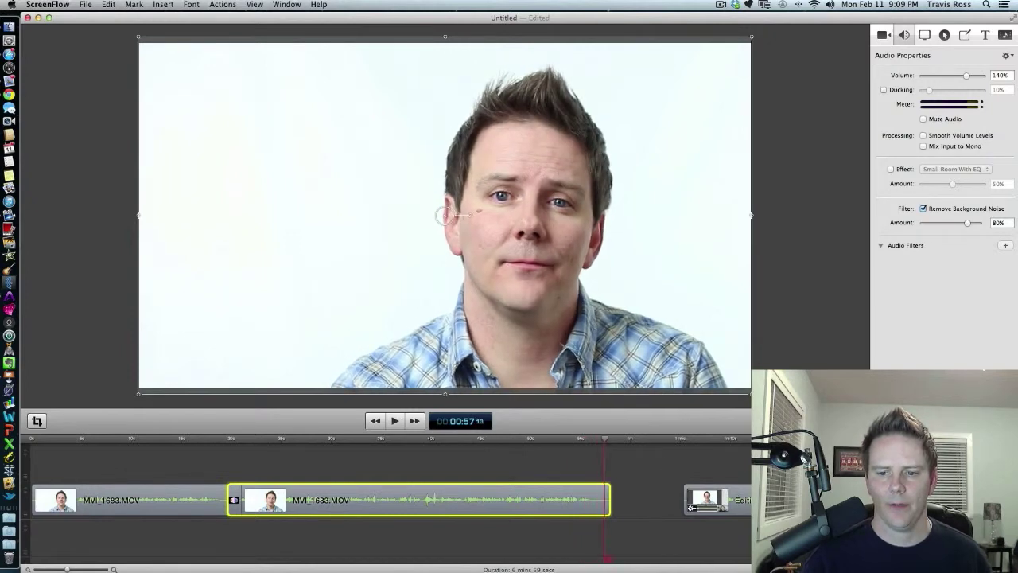
left_click(723, 507)
left_click_drag(776, 498, 694, 496)
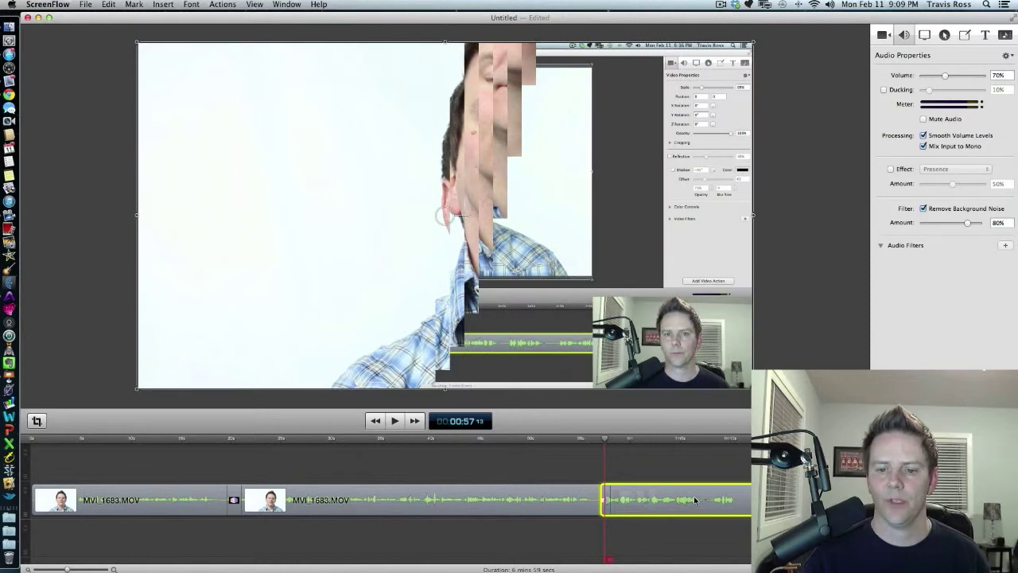
right_click(607, 507)
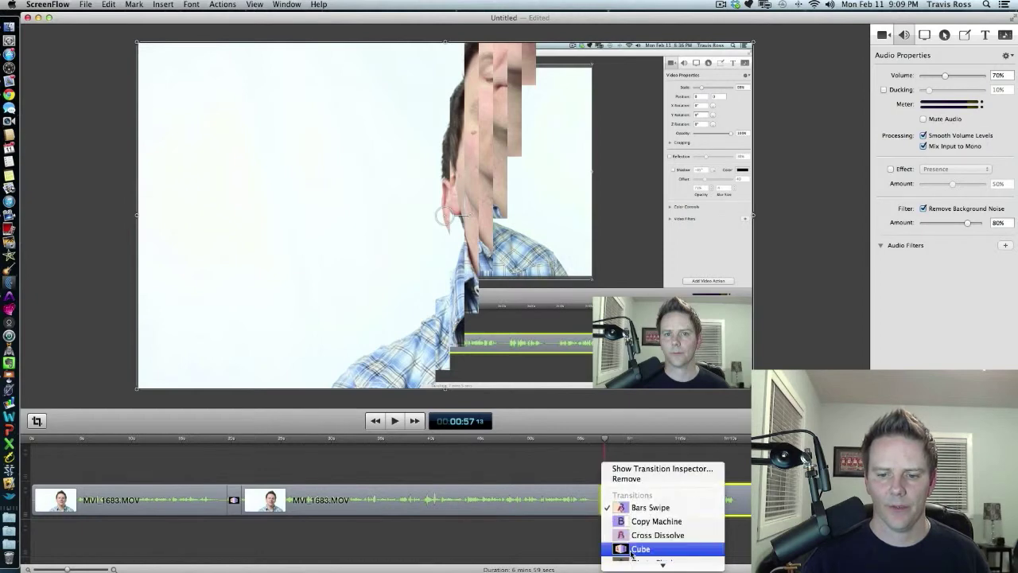
left_click(641, 535)
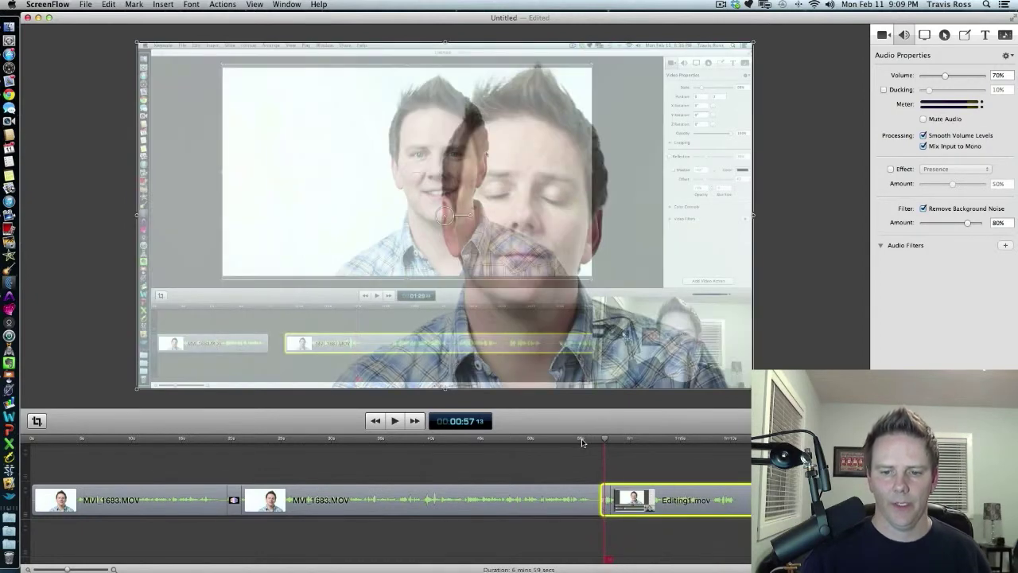
Play back the Cross Dissolve transition into the Editing1.mov clip.
left_click(582, 439)
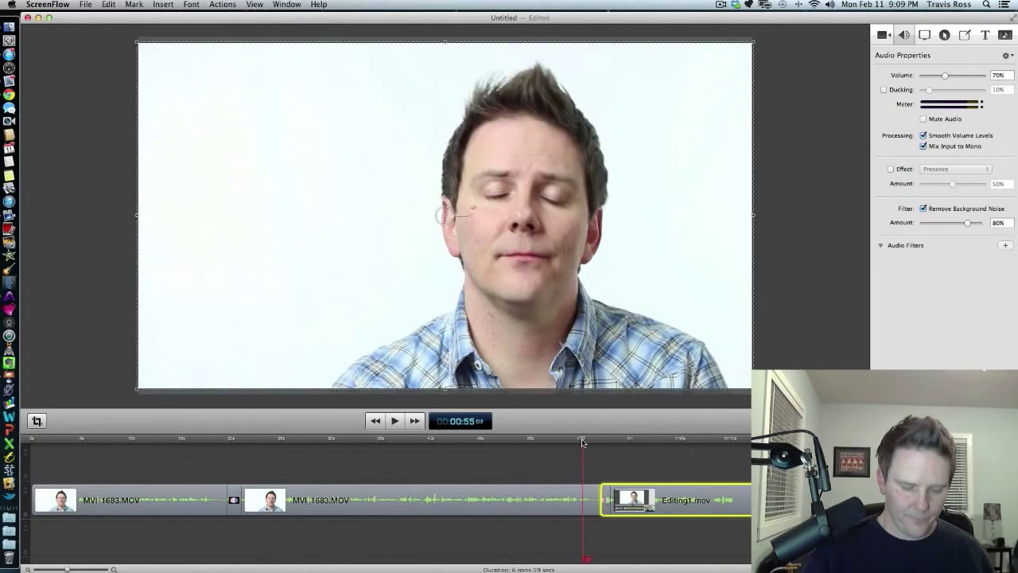
key("space")
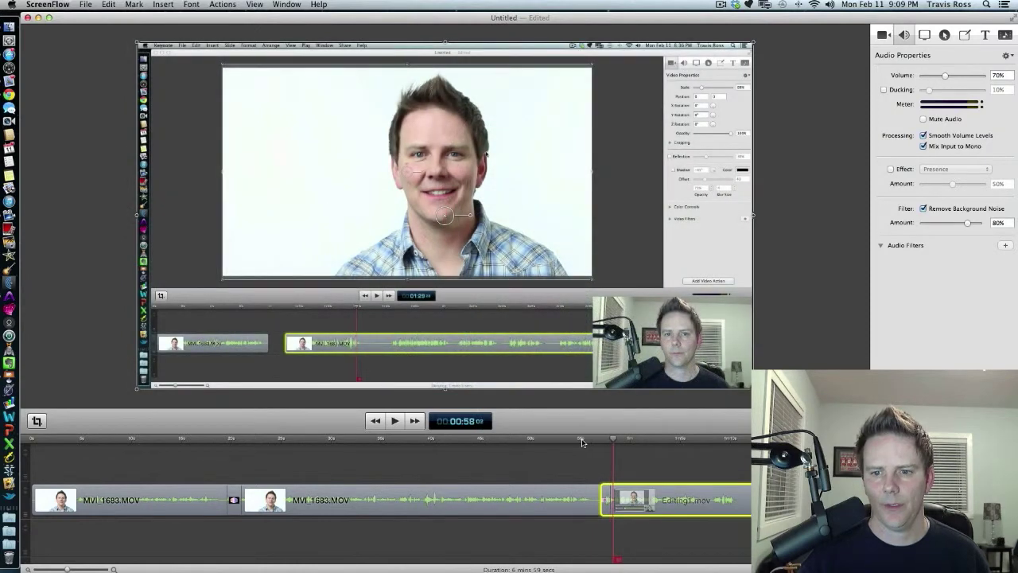
left_click(582, 440)
key("space")
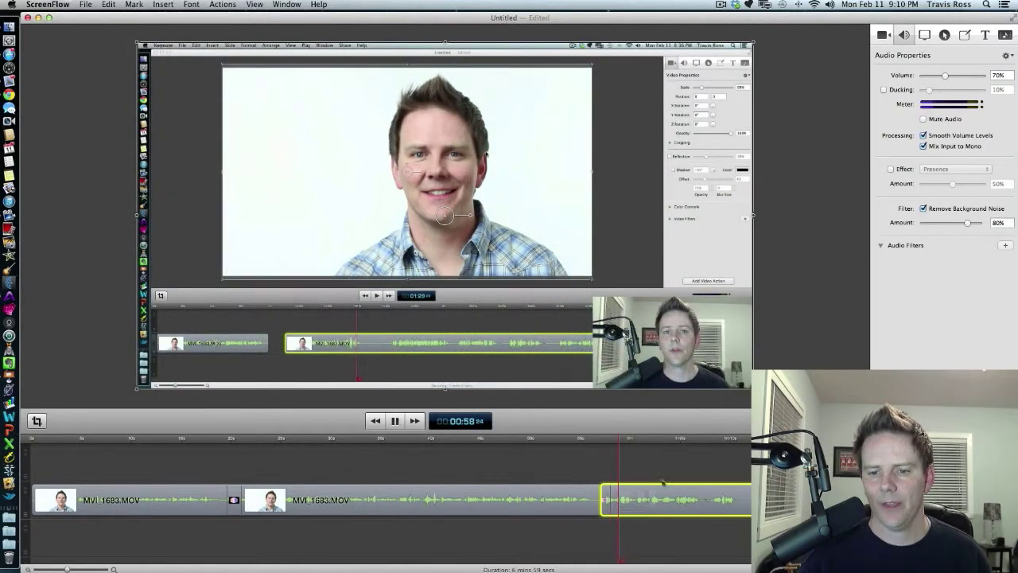
key("space")
Add a transition at the start of the Editing1.mov clip, preview it, and open its transition options without changing them.
key("super+t")
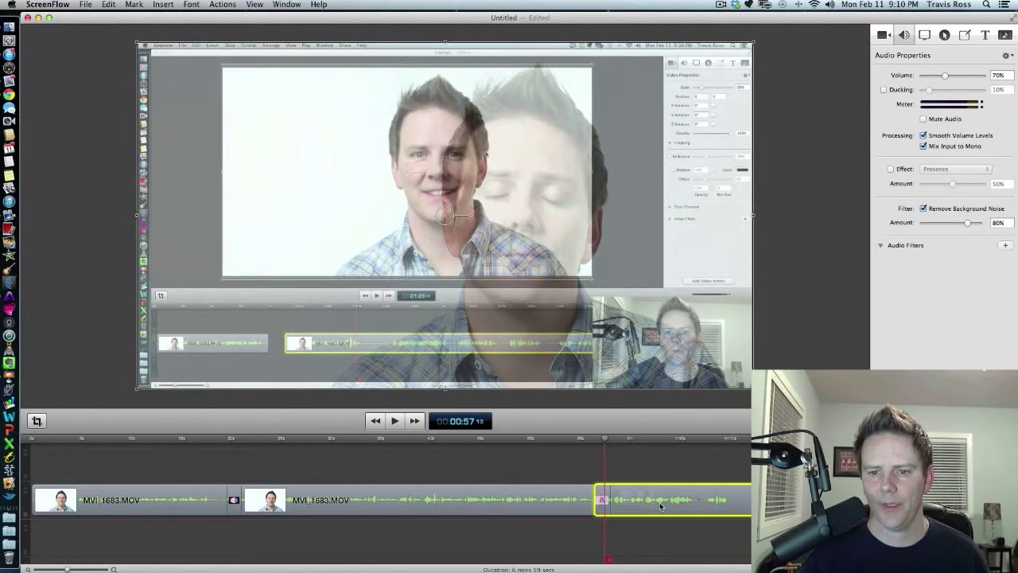
left_click_drag(605, 442, 576, 442)
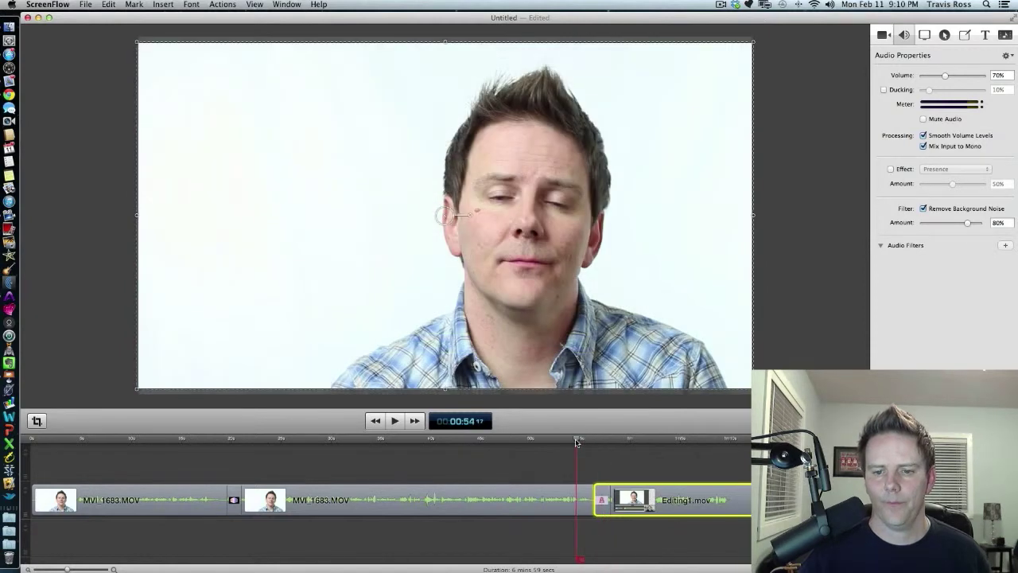
key("space")
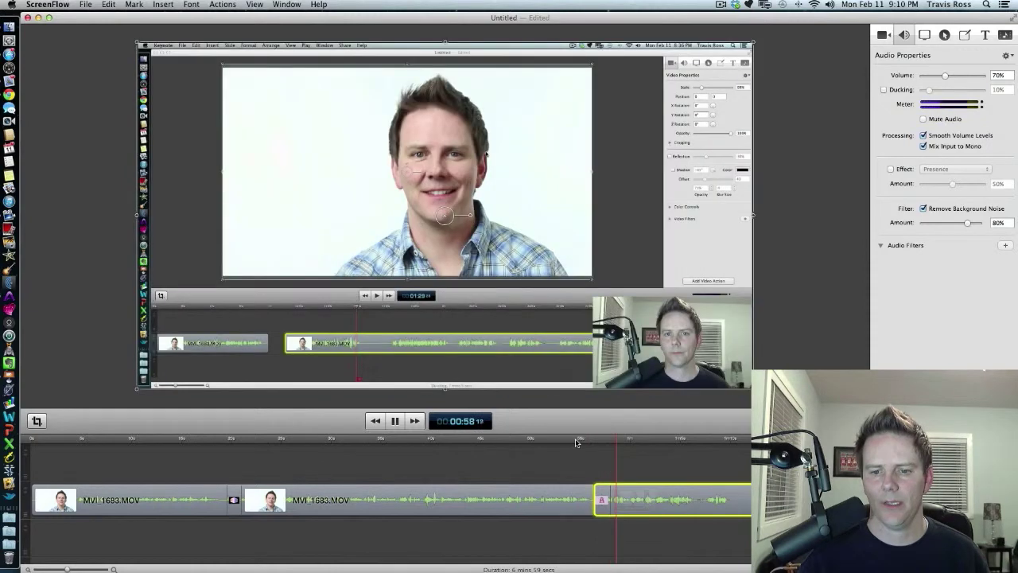
key("space")
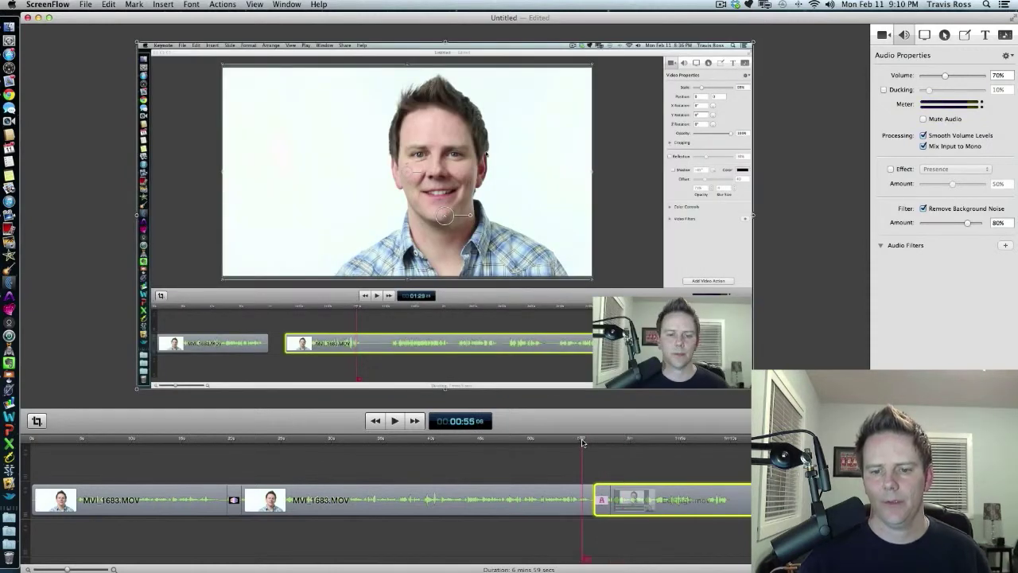
left_click(581, 440)
key("space")
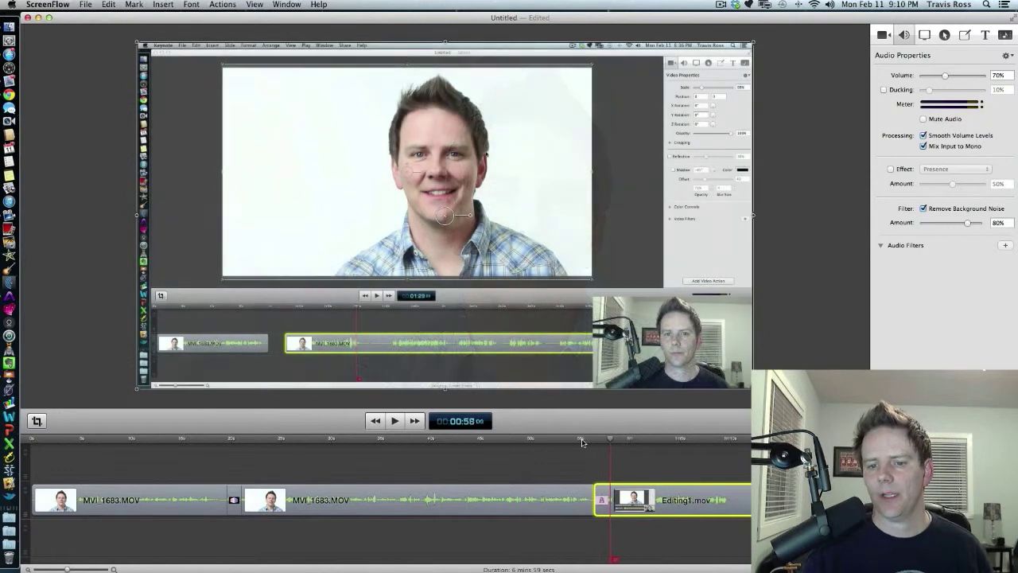
left_click(603, 509)
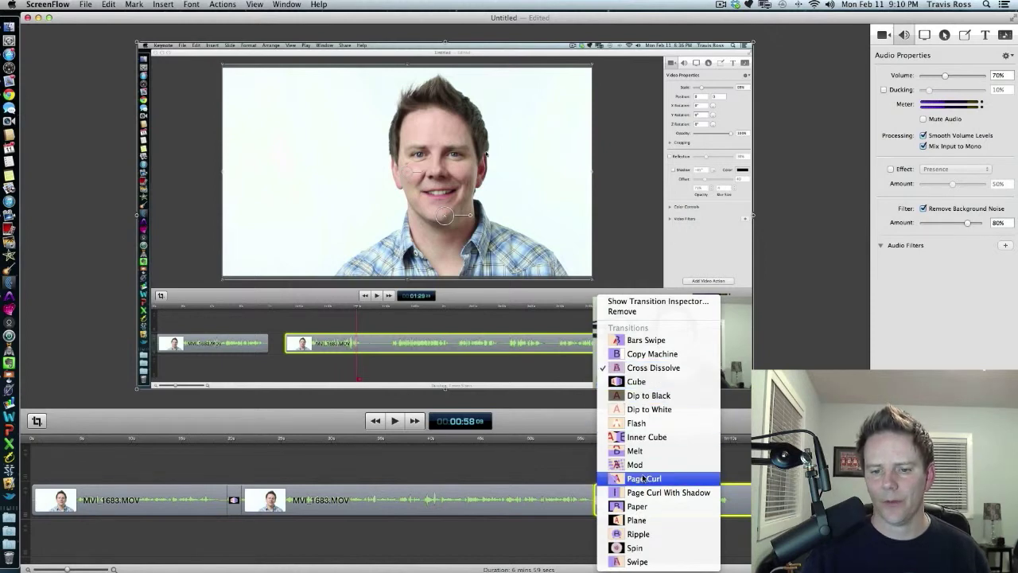
left_click(545, 554)
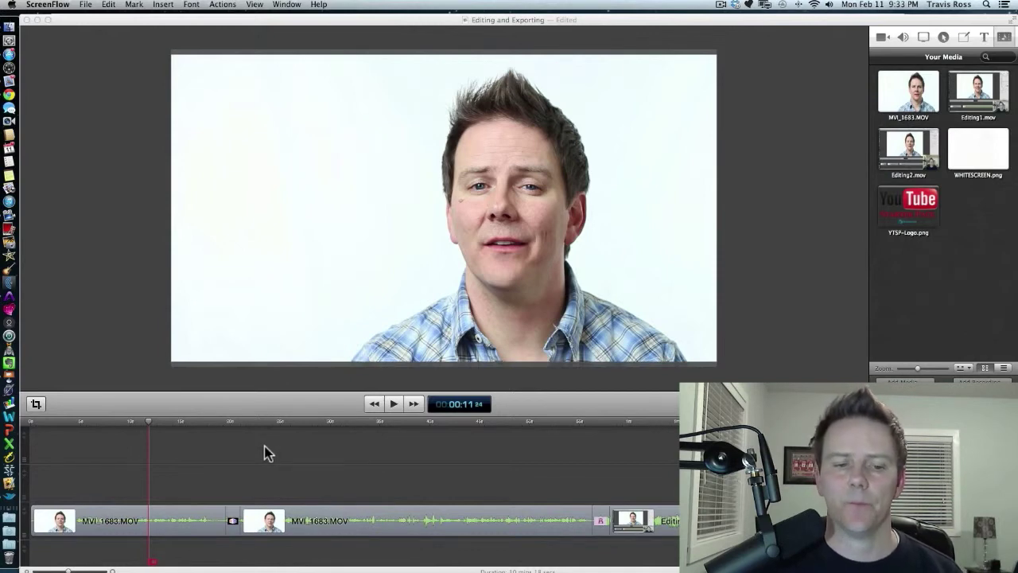
Open the media library and select the WHITESCREEN.png and YTSP-Logo.png images in turn.
left_click(1003, 39)
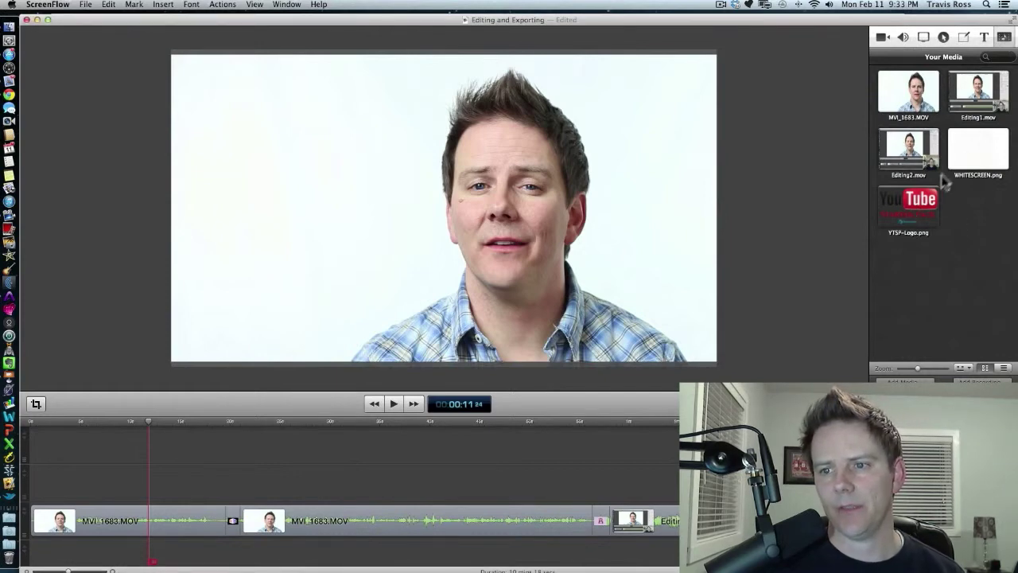
left_click(983, 161)
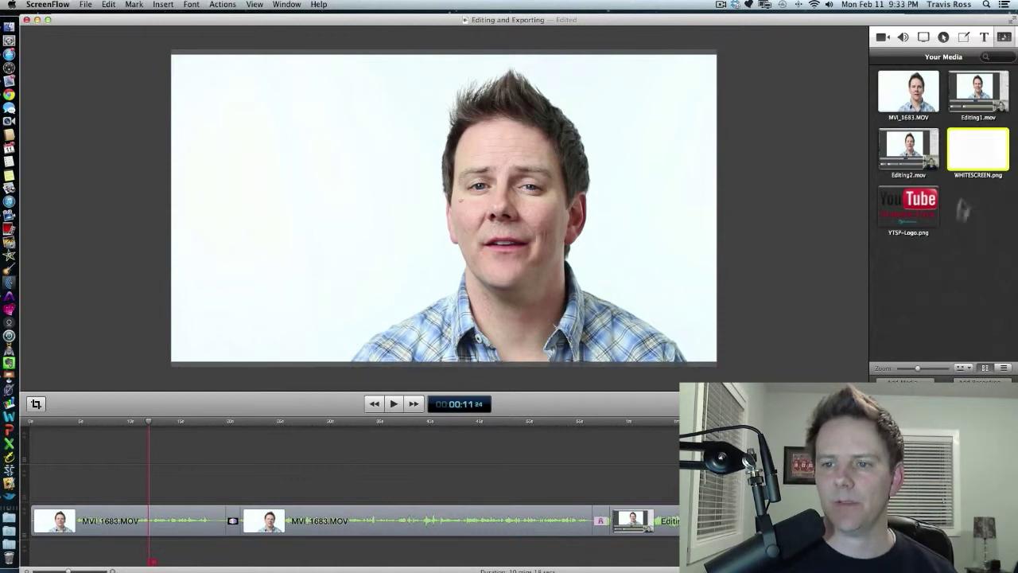
left_click(925, 216)
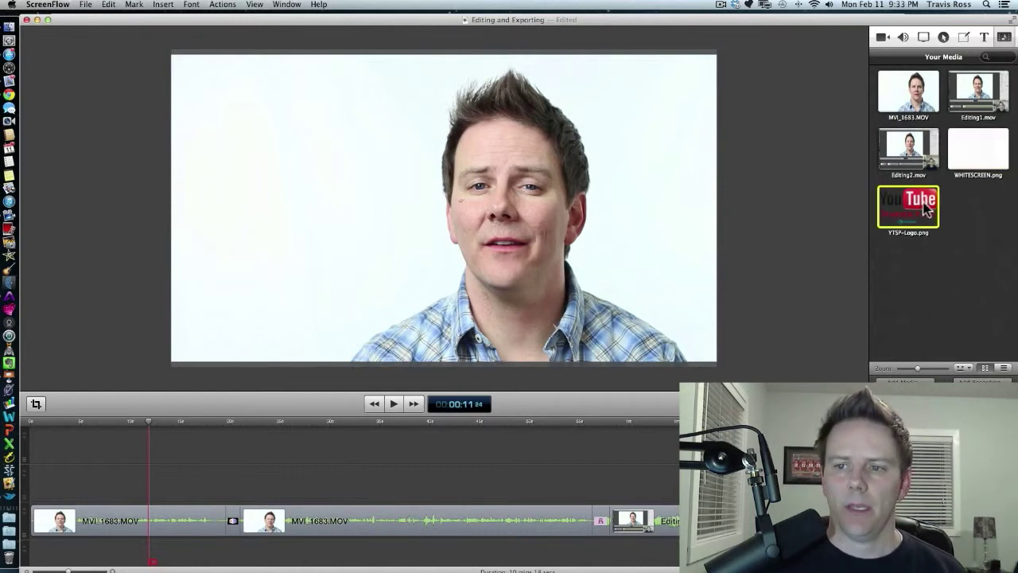
Play the timeline from its beginning to review the opening clip.
left_click(49, 423)
key("space")
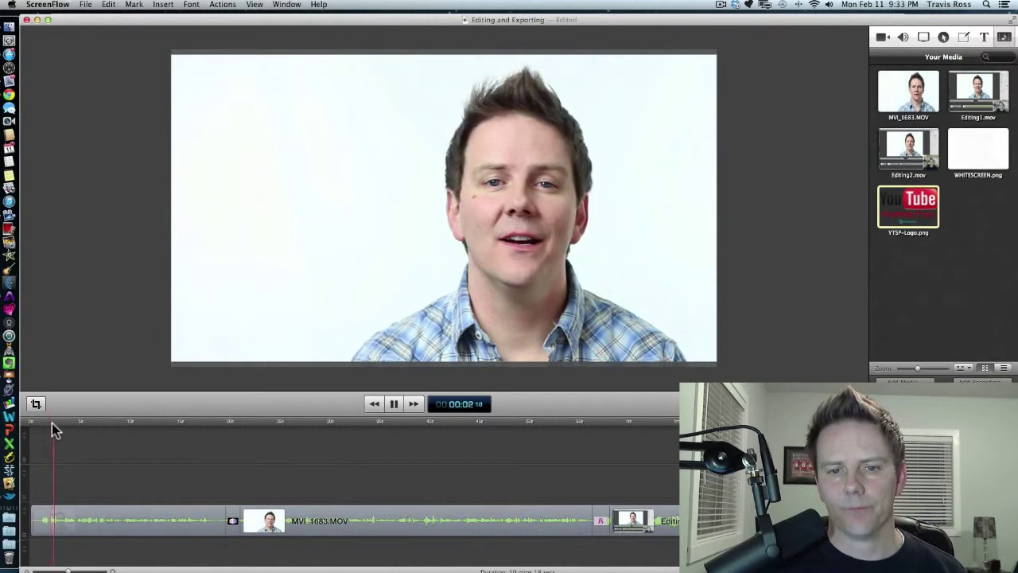
key("space")
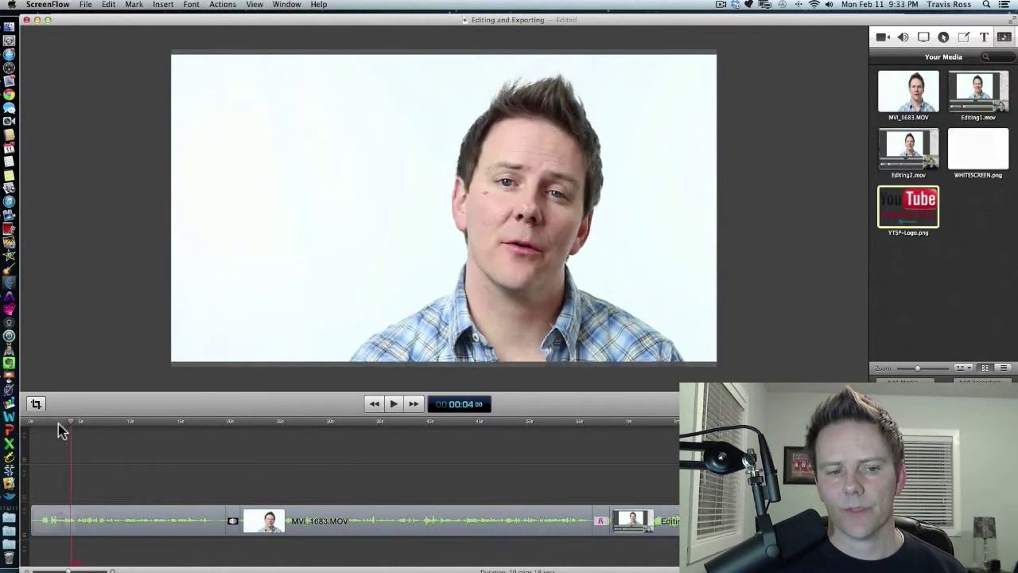
left_click(58, 424)
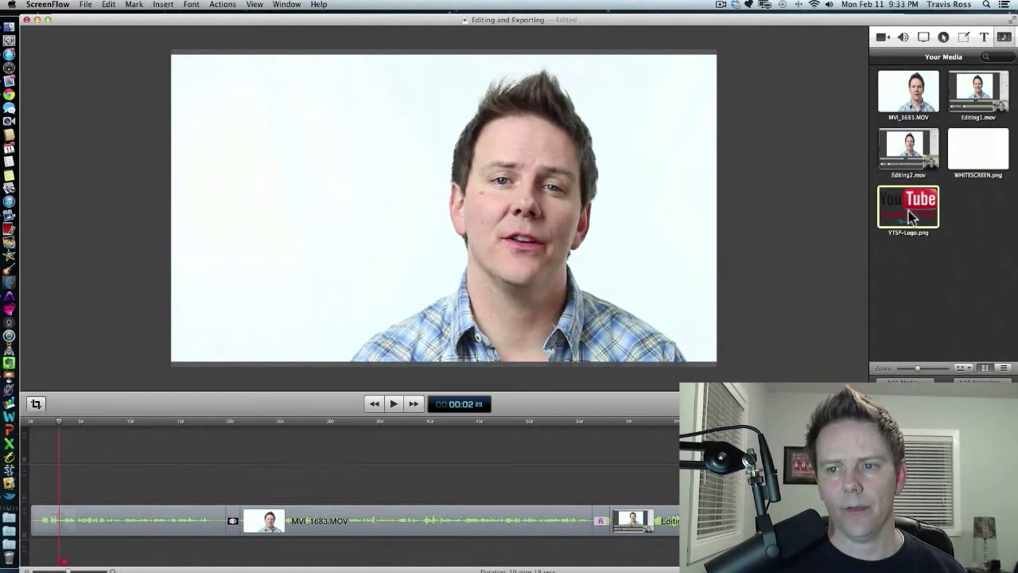
Place the YTSP-Logo.png image on a track above the opening clip at the start of the timeline.
left_click_drag(911, 209, 66, 485)
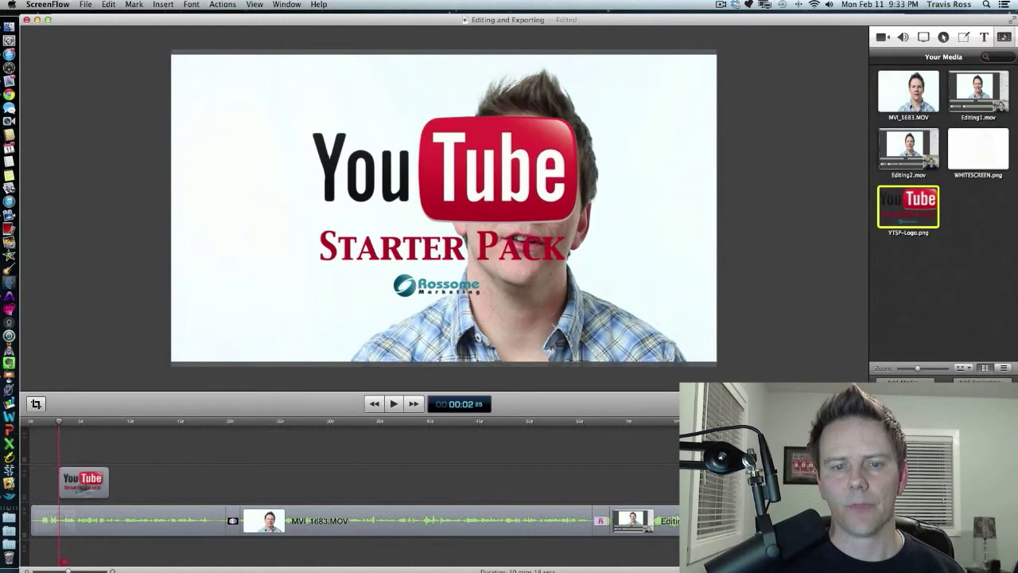
left_click(461, 187)
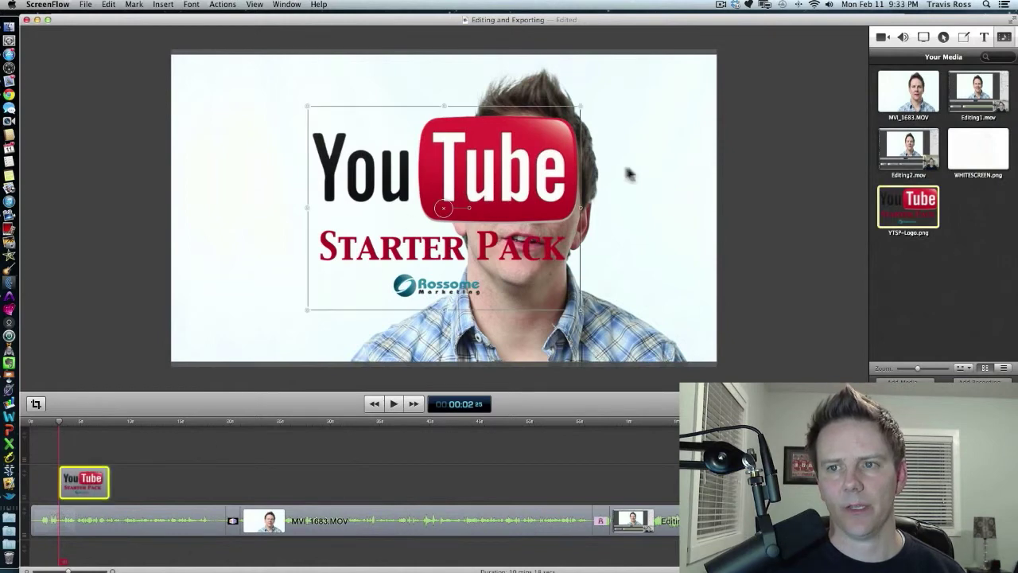
Scale the logo to 50% and move it into the frame's lower-left corner.
left_click(882, 37)
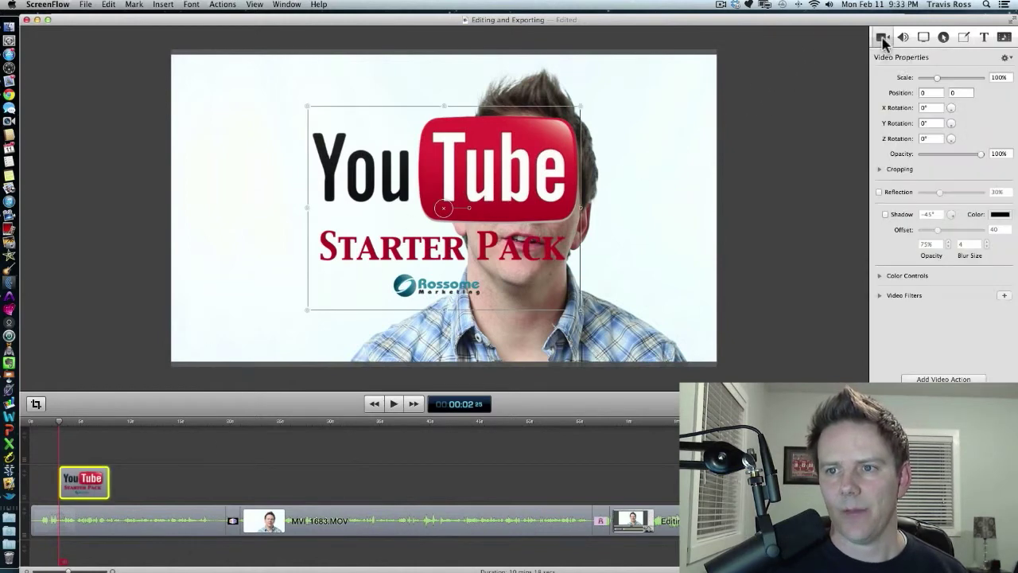
left_click(1007, 77)
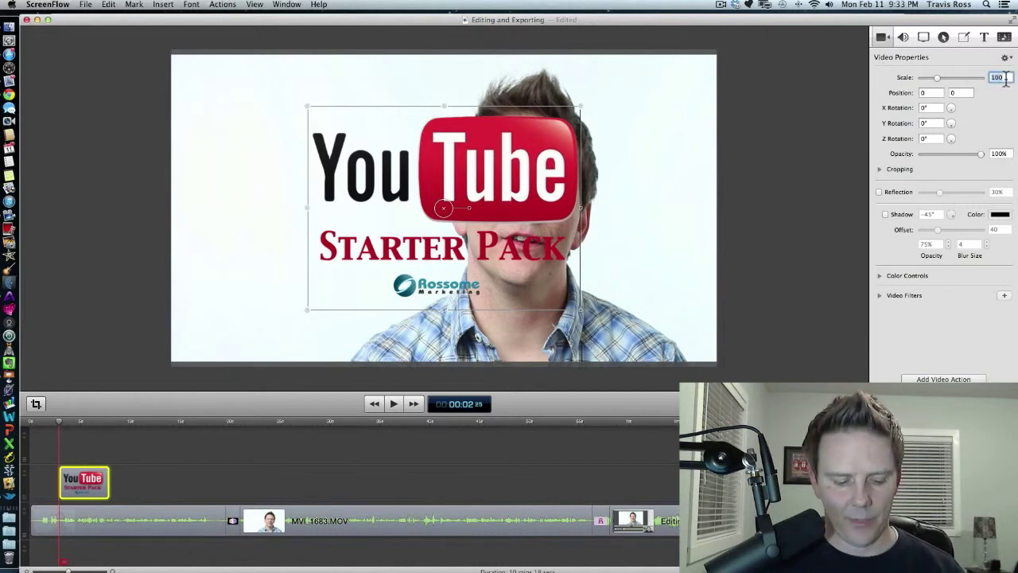
key("Return")
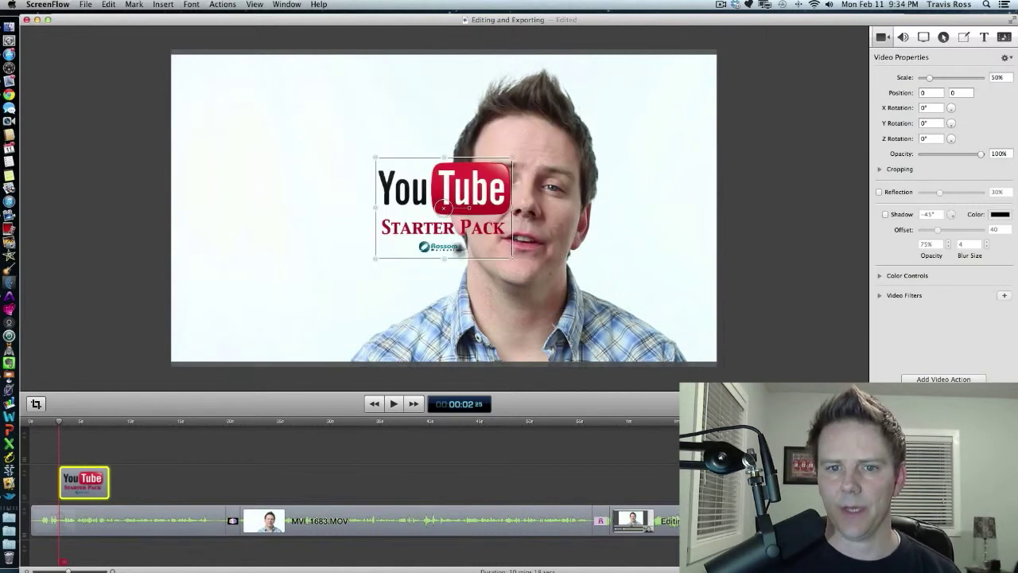
left_click_drag(440, 241, 253, 339)
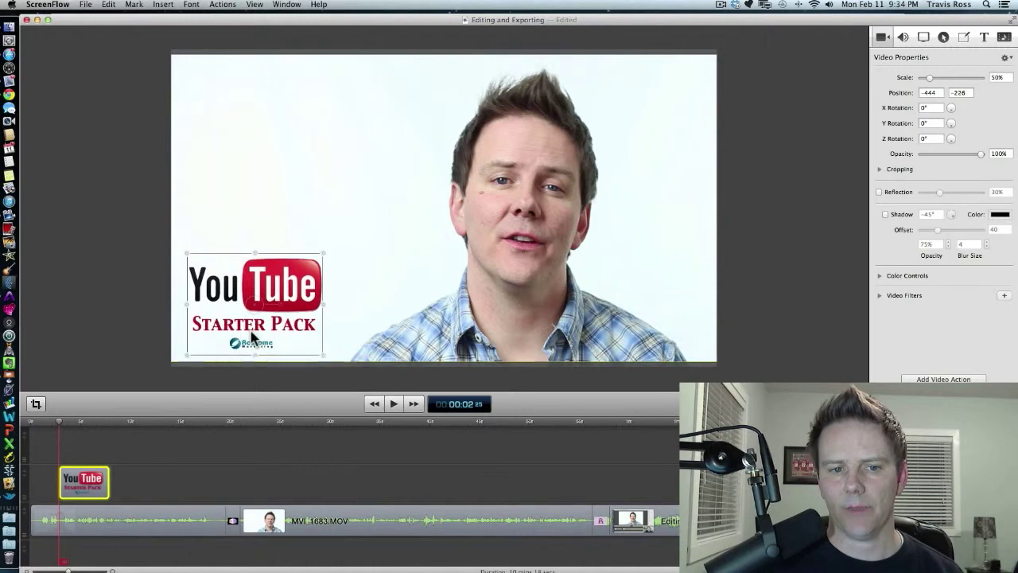
left_click(116, 344)
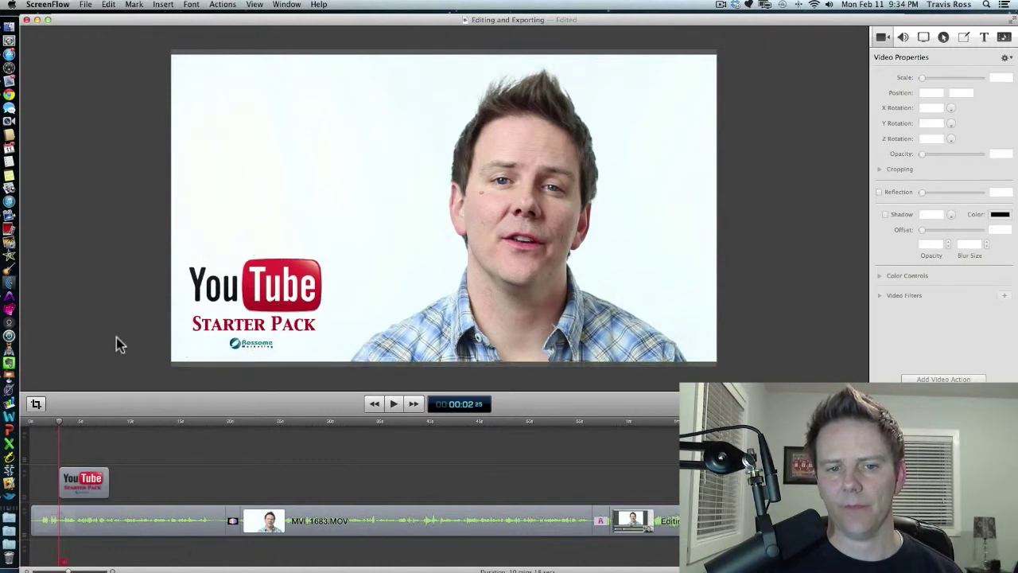
Extend the logo clip's duration to about 40.8 seconds.
left_click(105, 481)
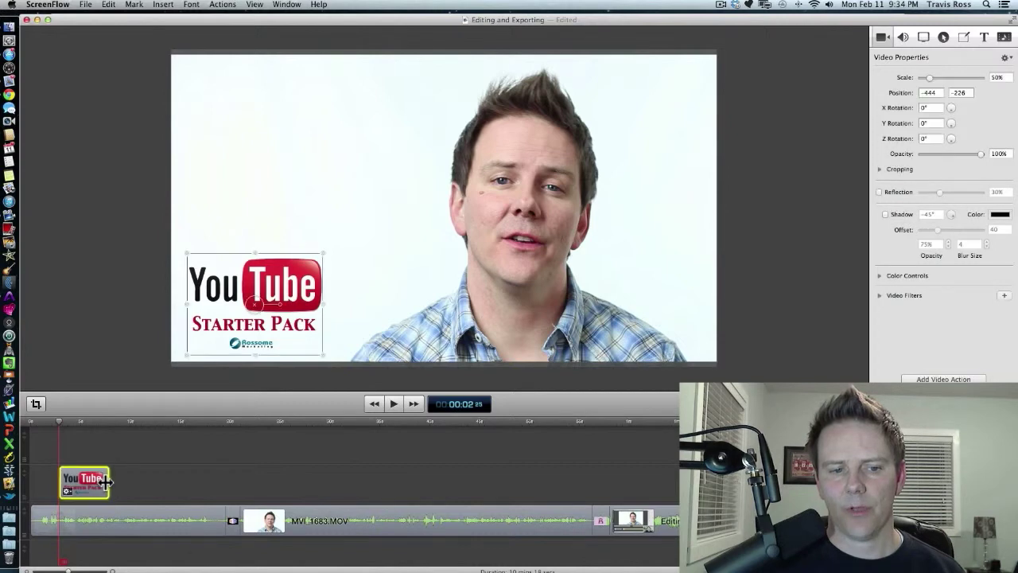
left_click_drag(107, 481, 464, 484)
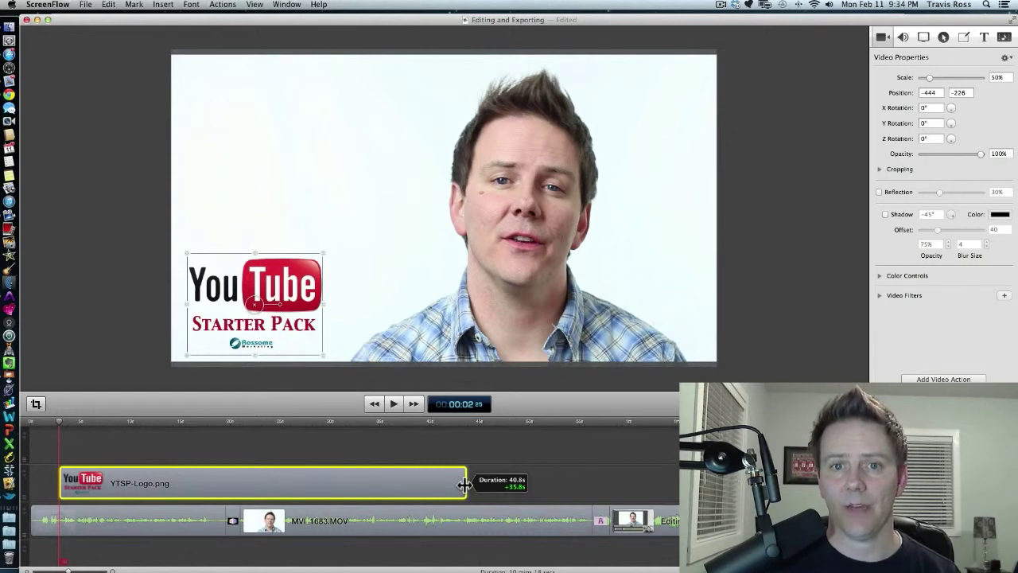
left_click_drag(464, 485, 464, 484)
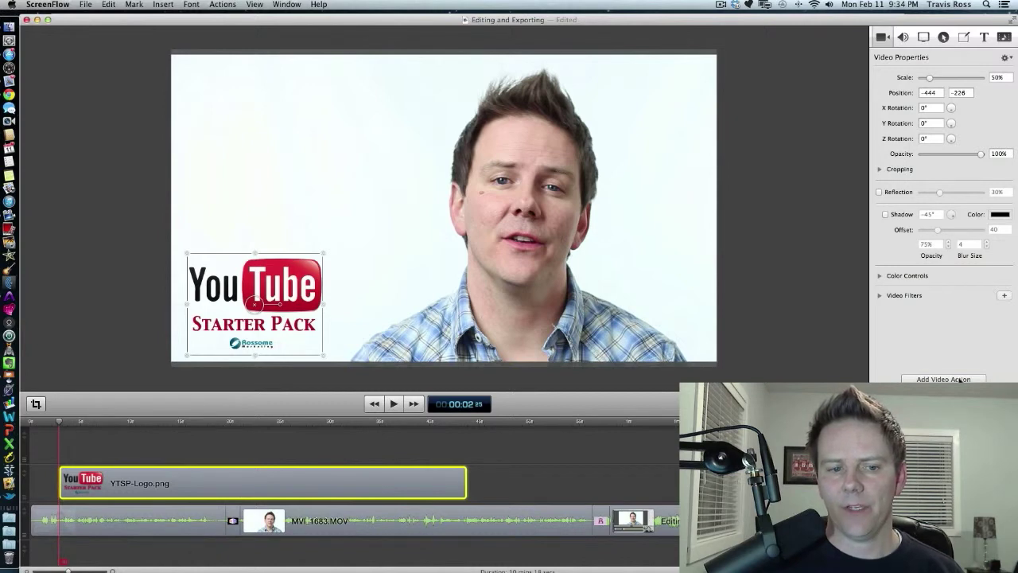
Animate the logo's entrance by setting its scale to 0 at the start of the logo clip.
left_click(64, 485)
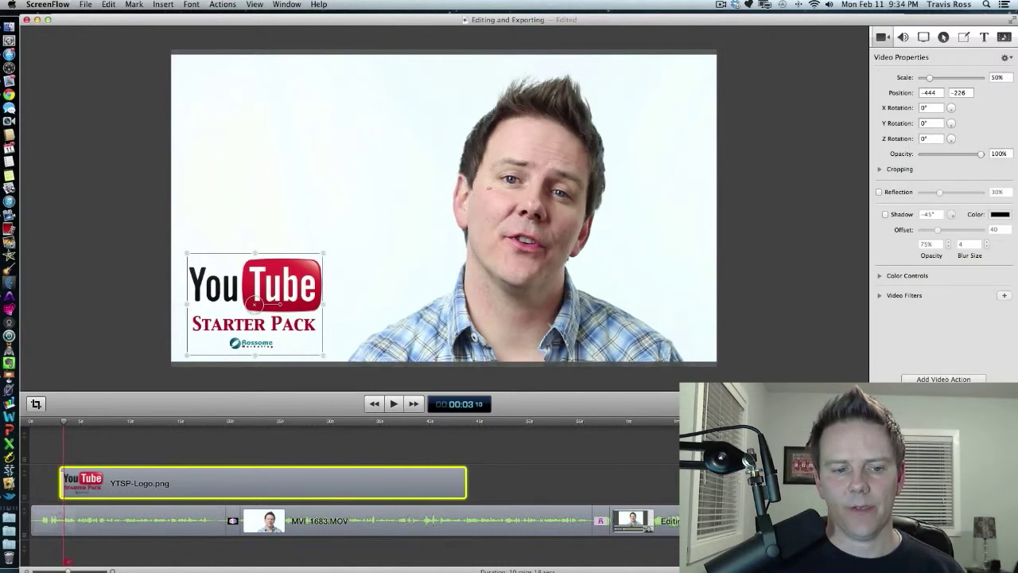
left_click_drag(68, 570, 78, 570)
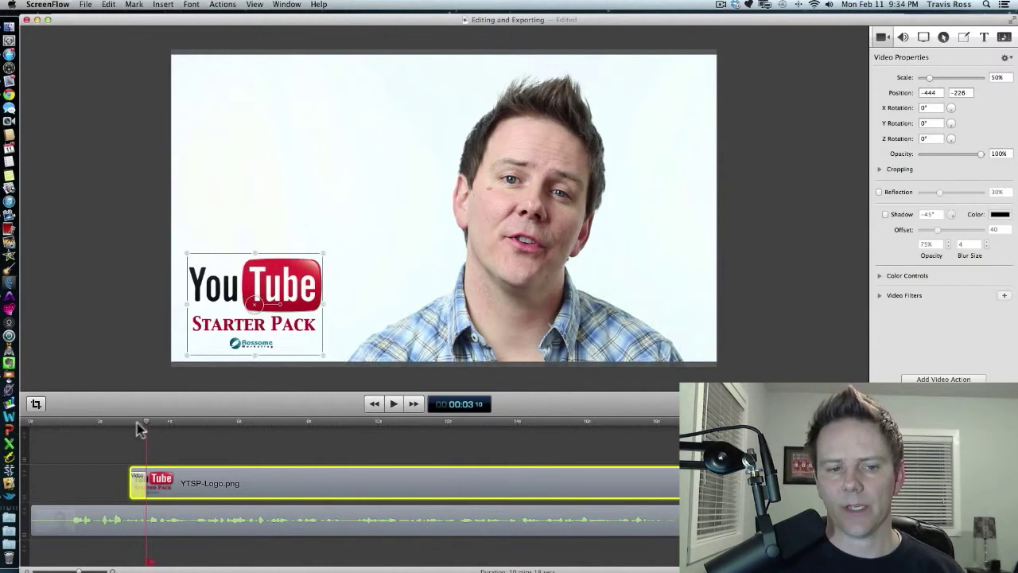
left_click_drag(142, 424, 131, 426)
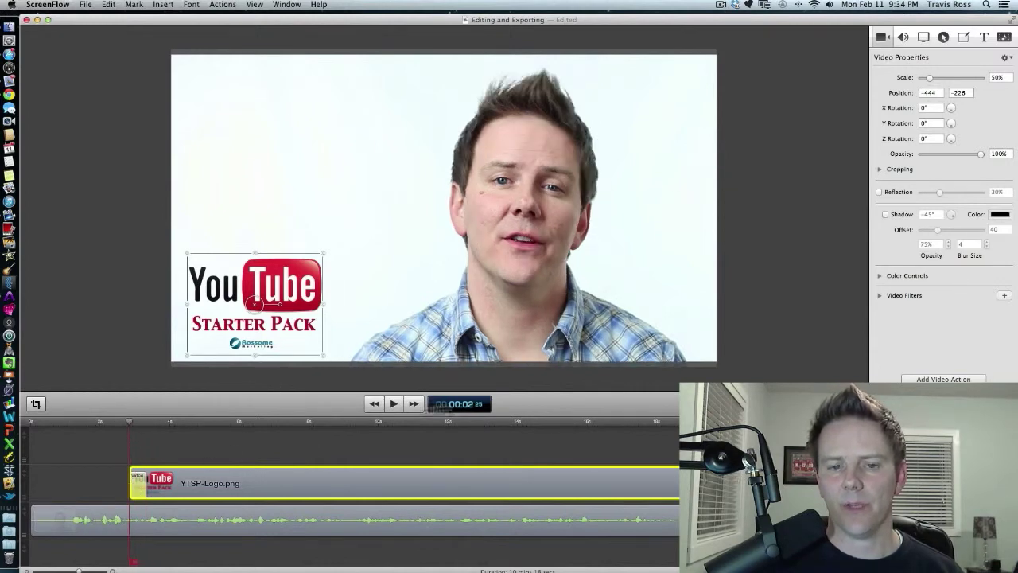
left_click(1005, 77)
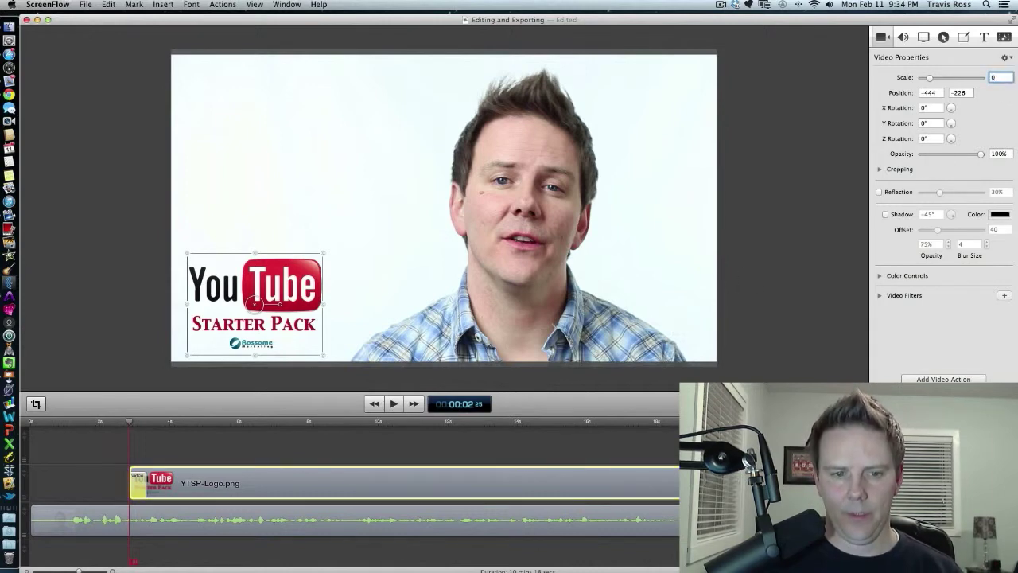
type("0")
key("Return")
left_click(133, 433)
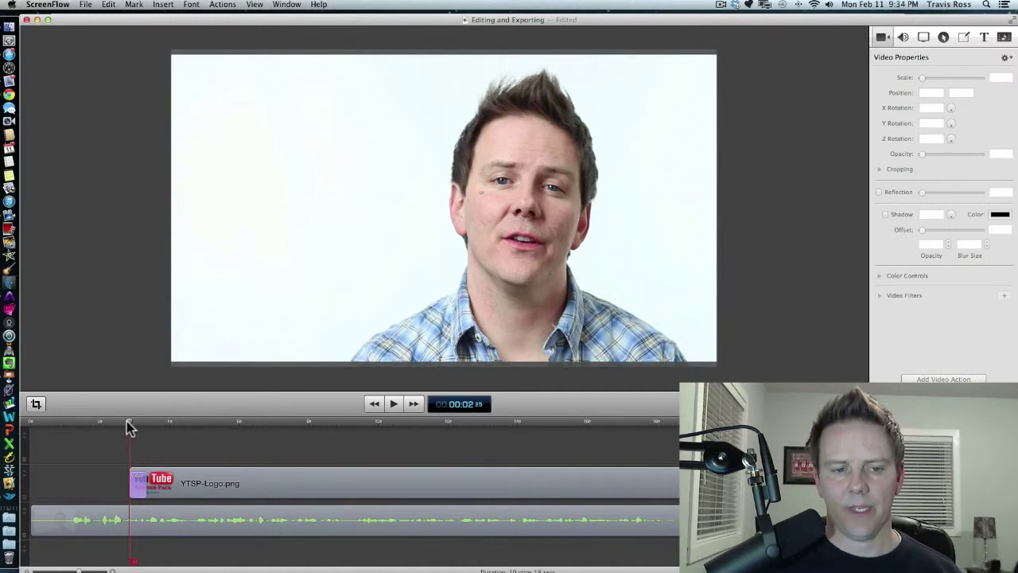
Play back the opening of the timeline to review the logo's scale-in animation.
left_click_drag(126, 423, 124, 423)
key("space")
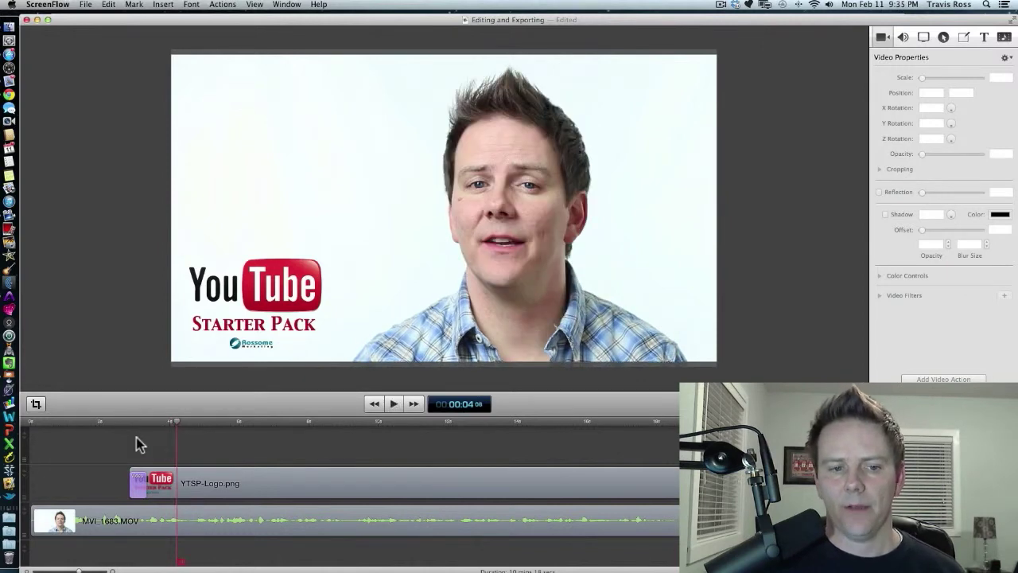
left_click(91, 425)
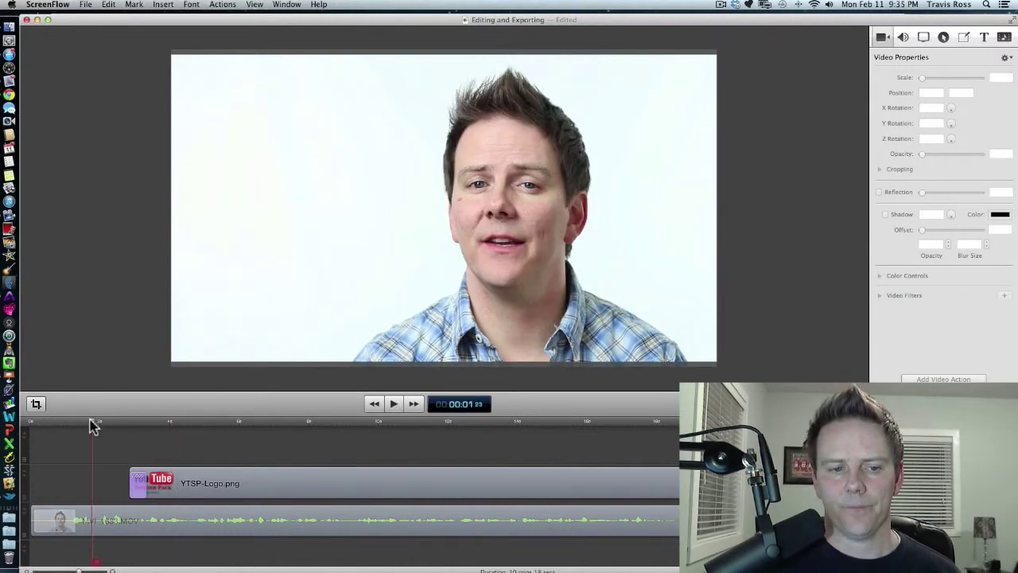
key("space")
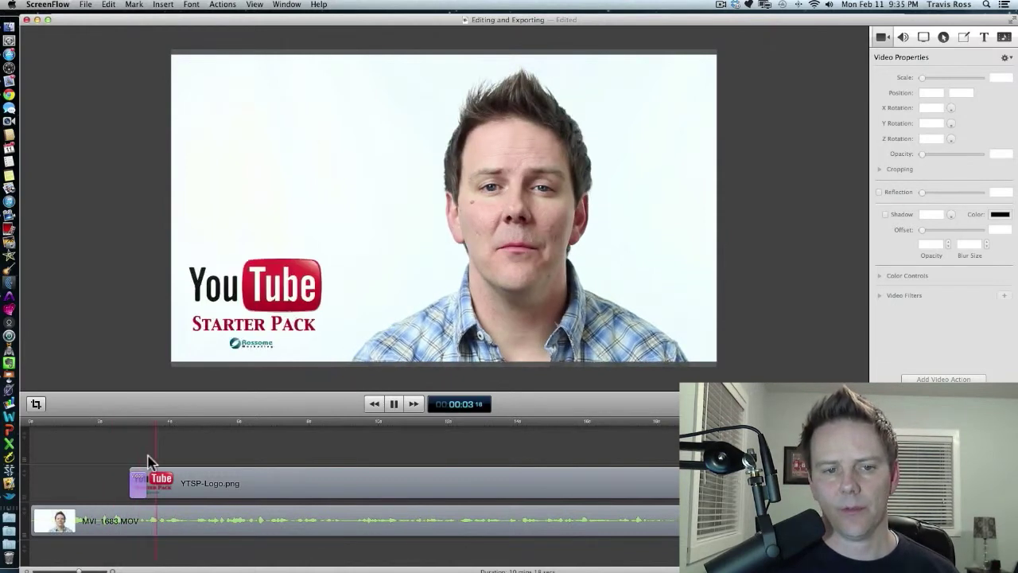
key("space")
left_click(272, 424)
key("space")
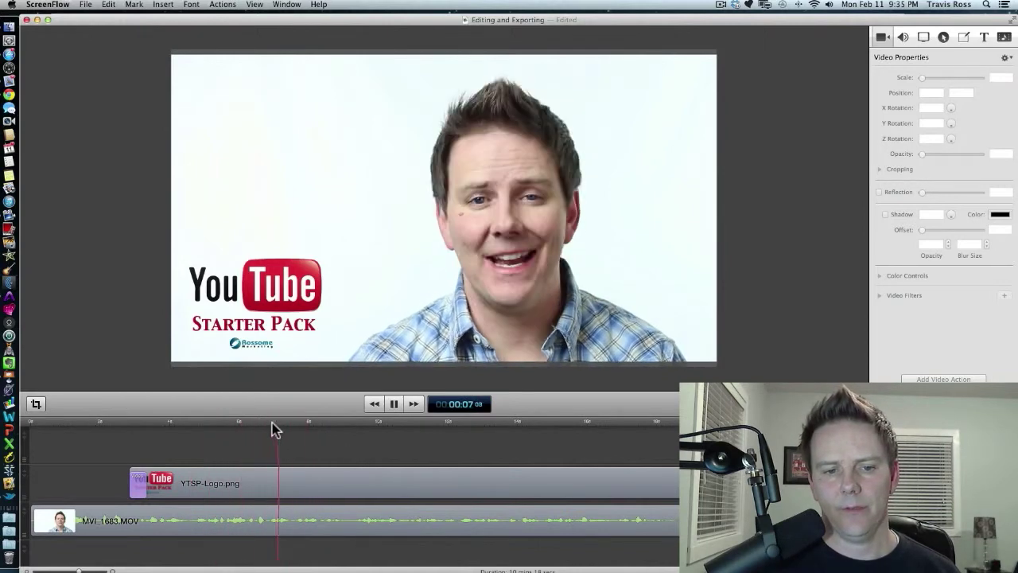
key("space")
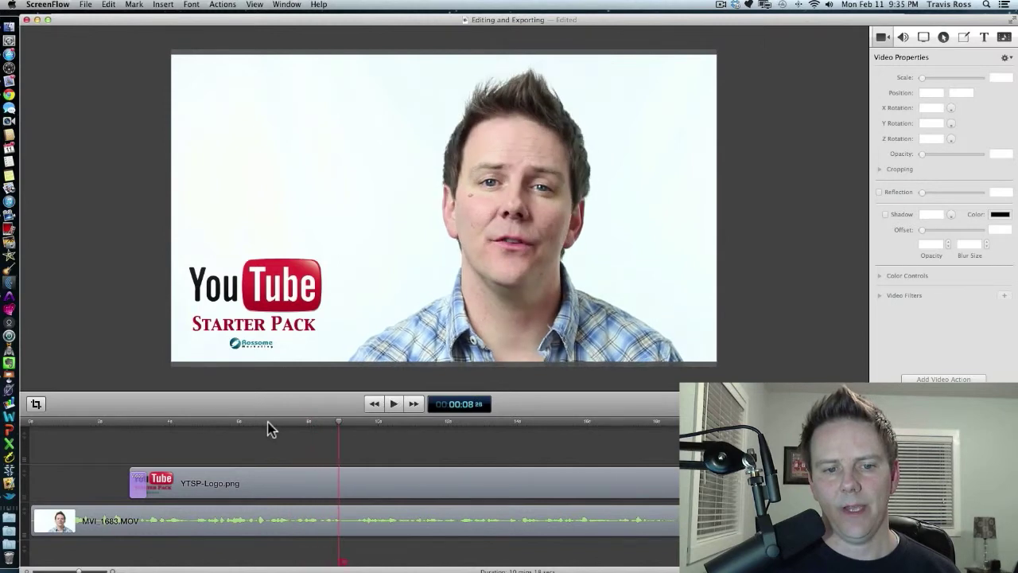
Add a text box at about 6 seconds into the timeline.
left_click(270, 424)
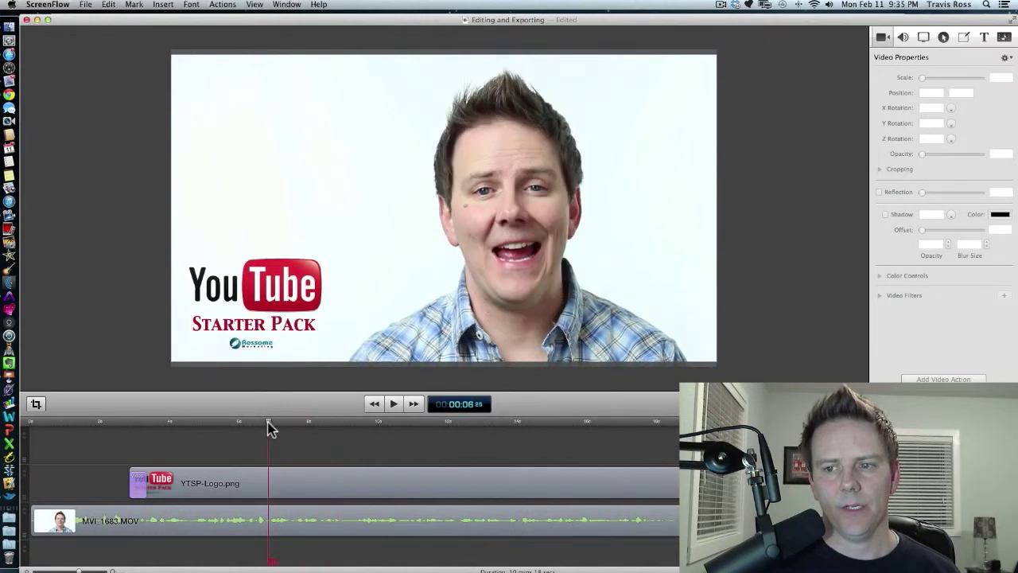
left_click(984, 37)
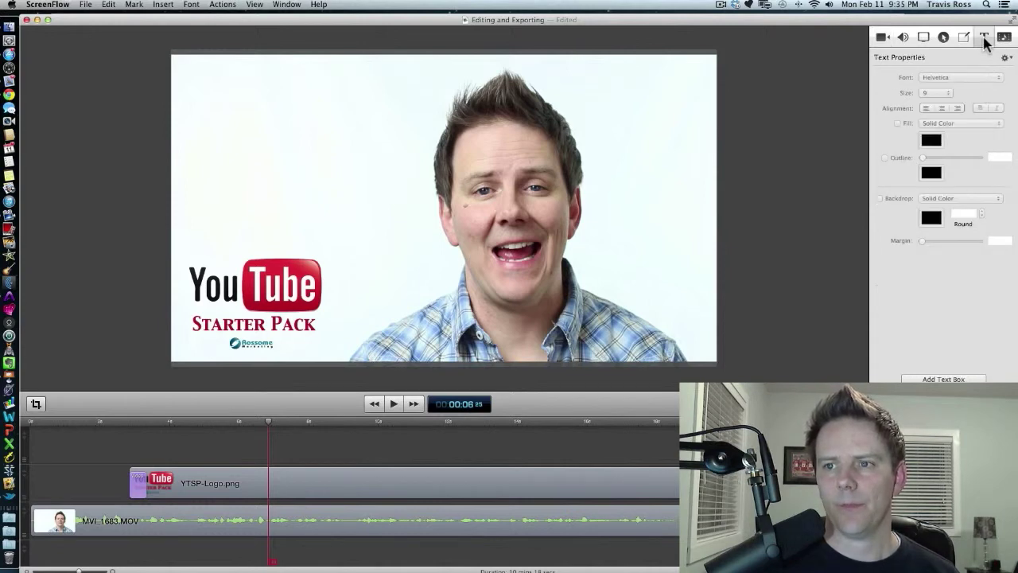
left_click(947, 379)
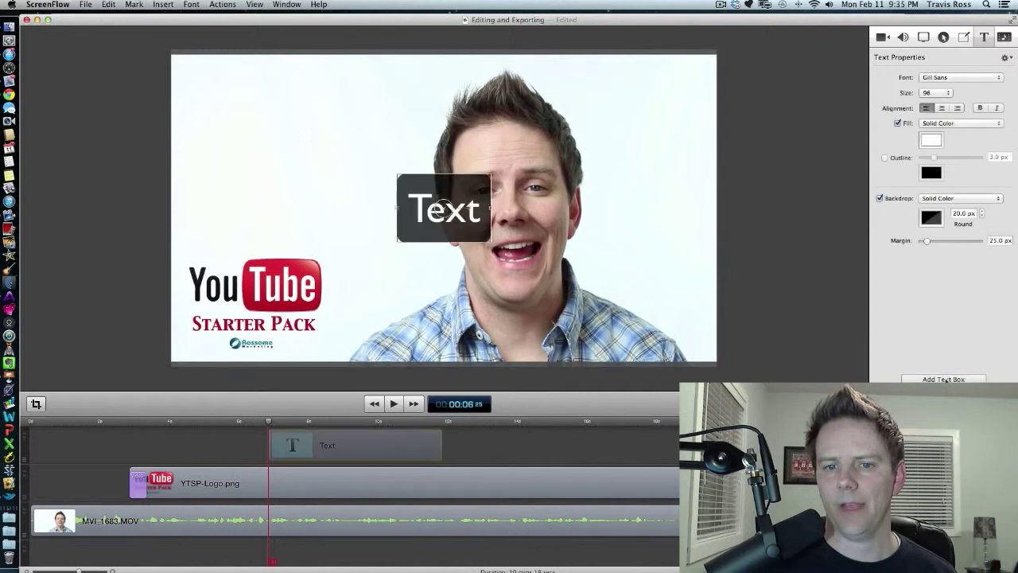
Replace the placeholder text with 'Editing Your Video For YouTube' split over three lines.
double_click(448, 217)
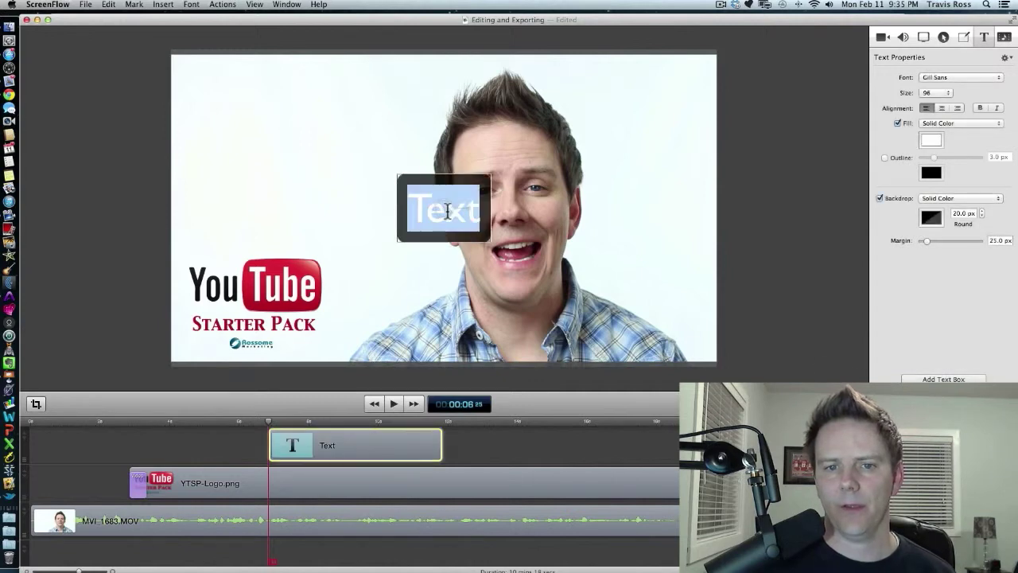
type("Editing")
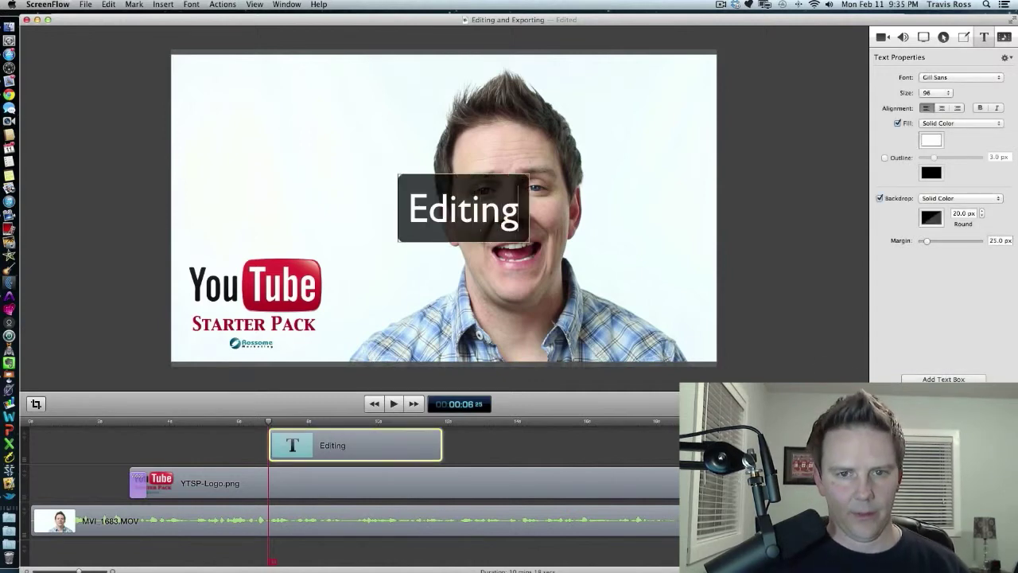
type(" Your")
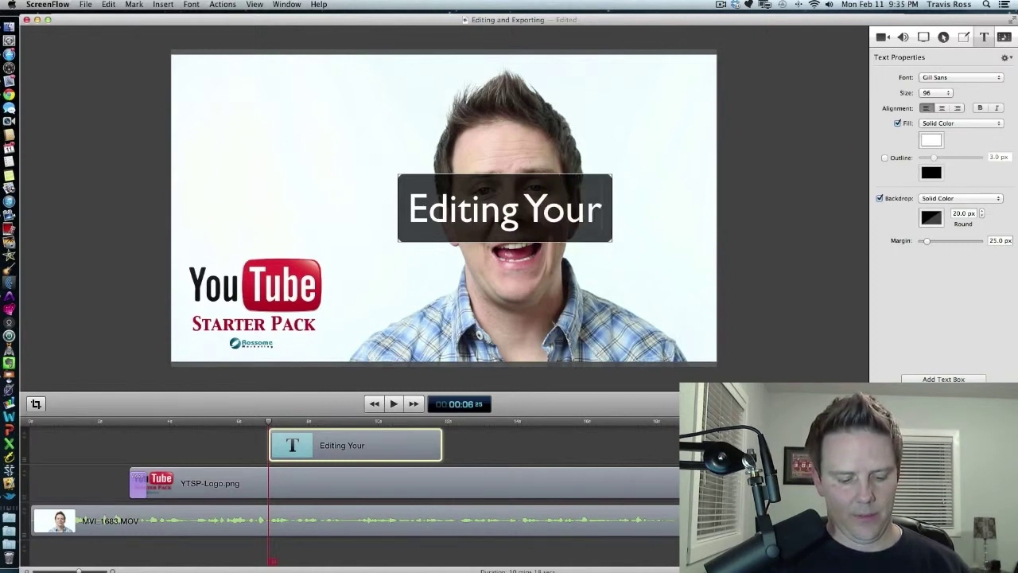
key("Return")
type("Video")
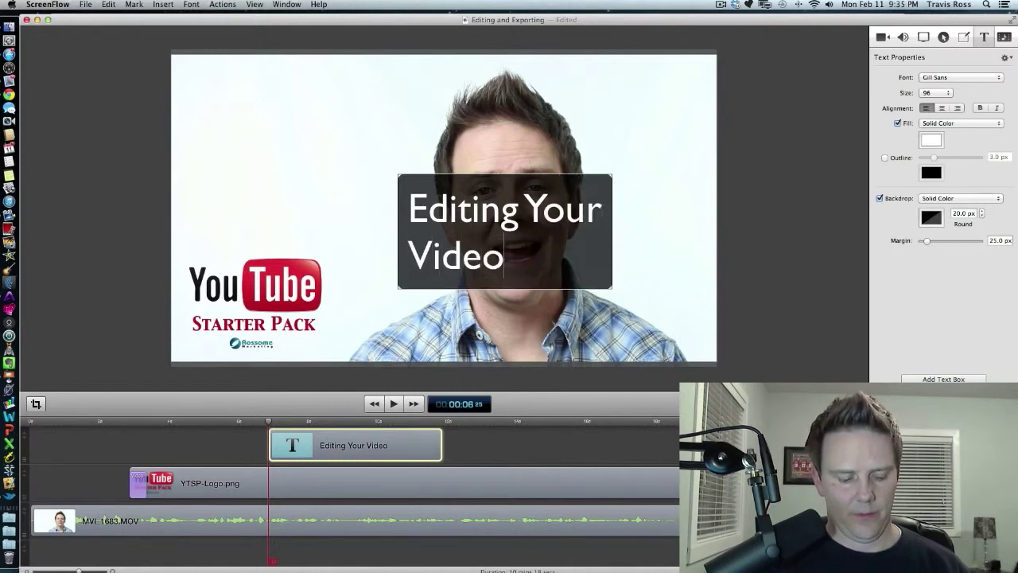
type(" For")
key("Return")
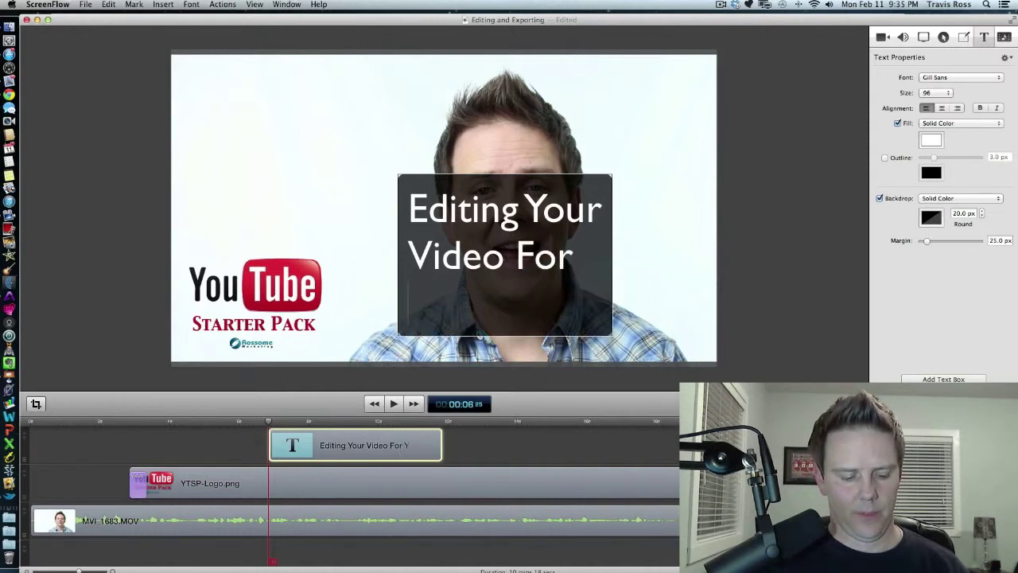
type("YouTube")
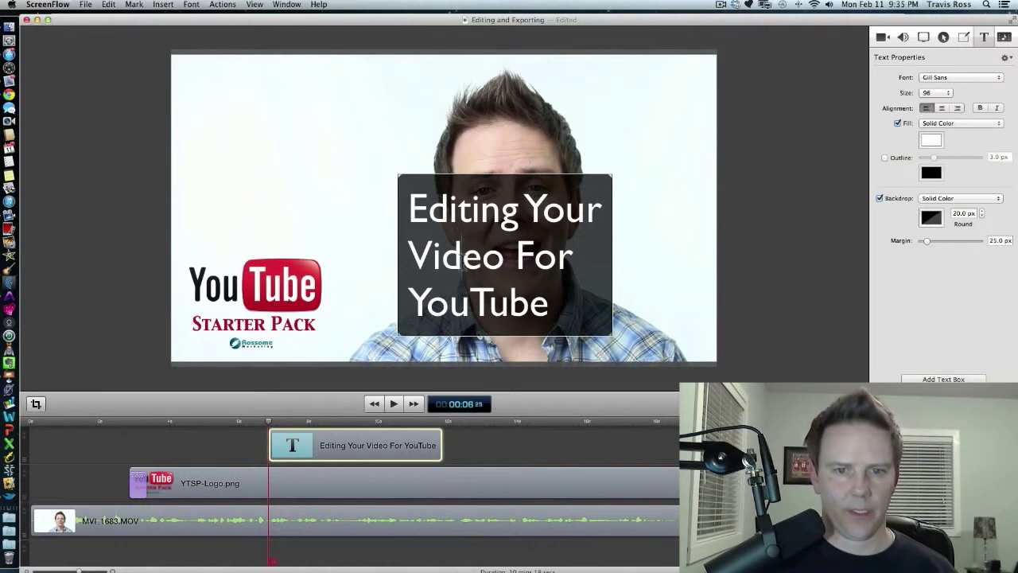
Center-align the text and move the text box into the frame's upper-left area.
triple_click(462, 262)
key("super+a")
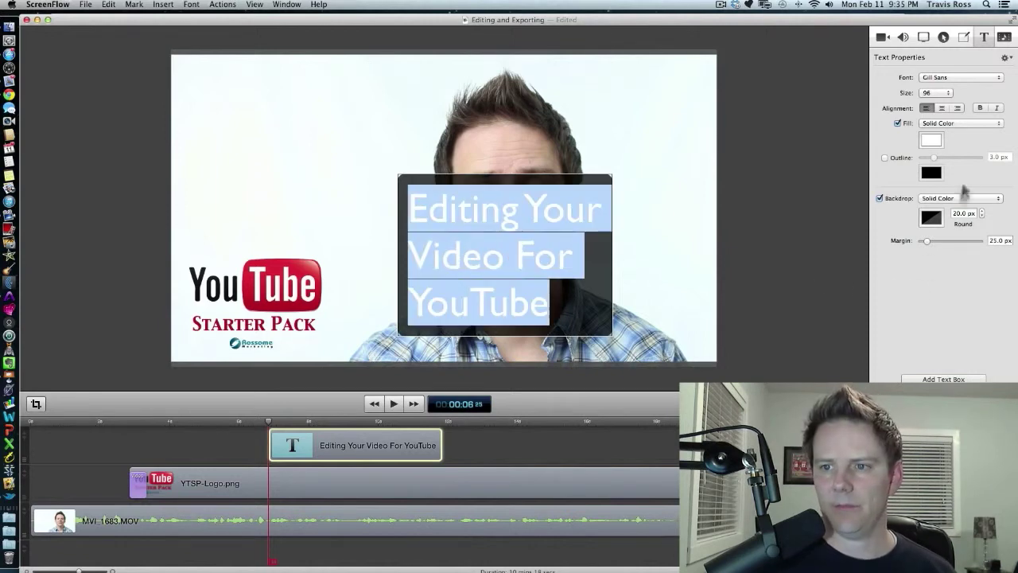
left_click(941, 108)
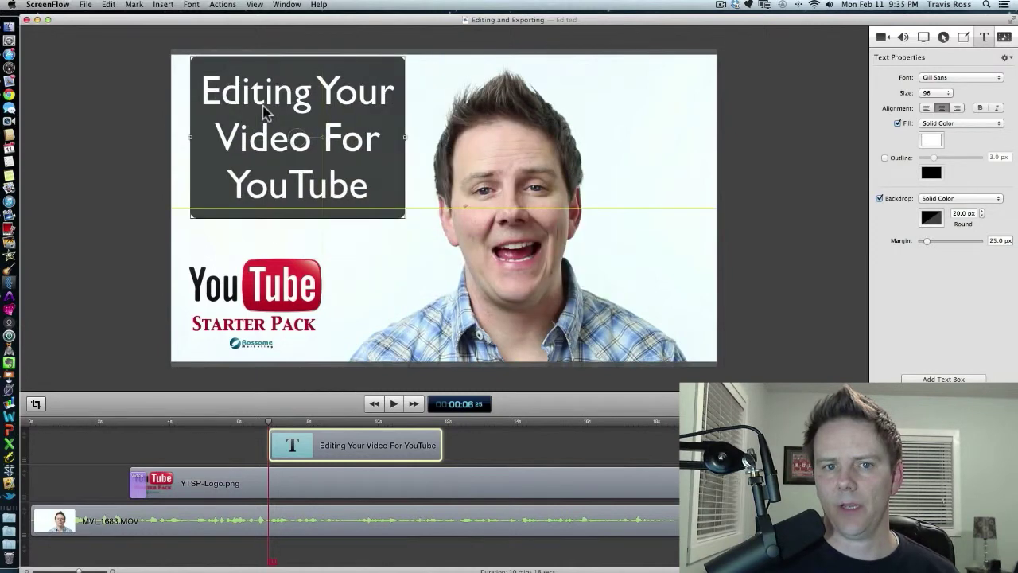
left_click_drag(263, 109, 274, 124)
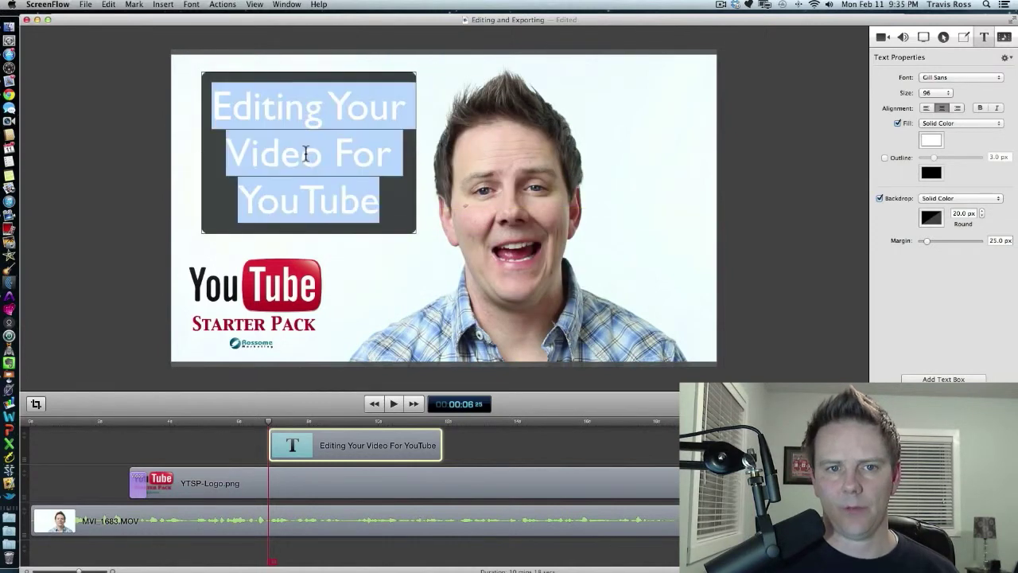
Change the text box's font to Century Gothic.
double_click(307, 152)
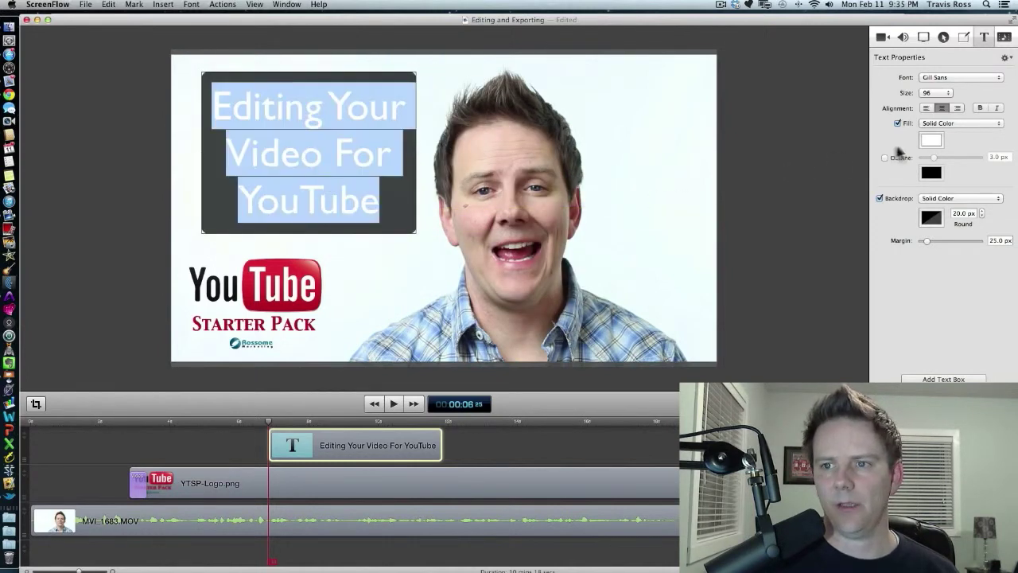
left_click(993, 78)
scroll(957, 107, "up", 10)
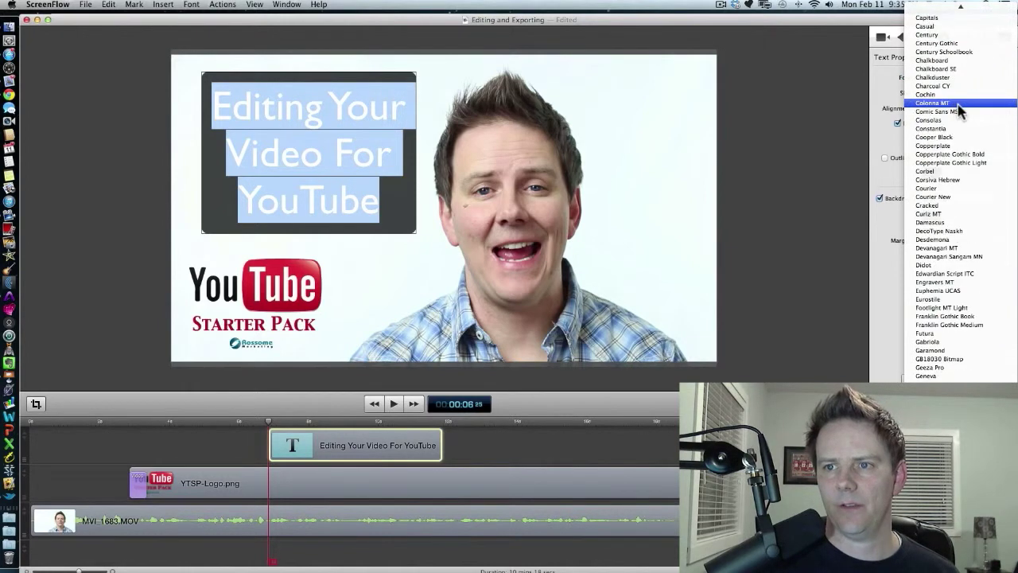
left_click(952, 44)
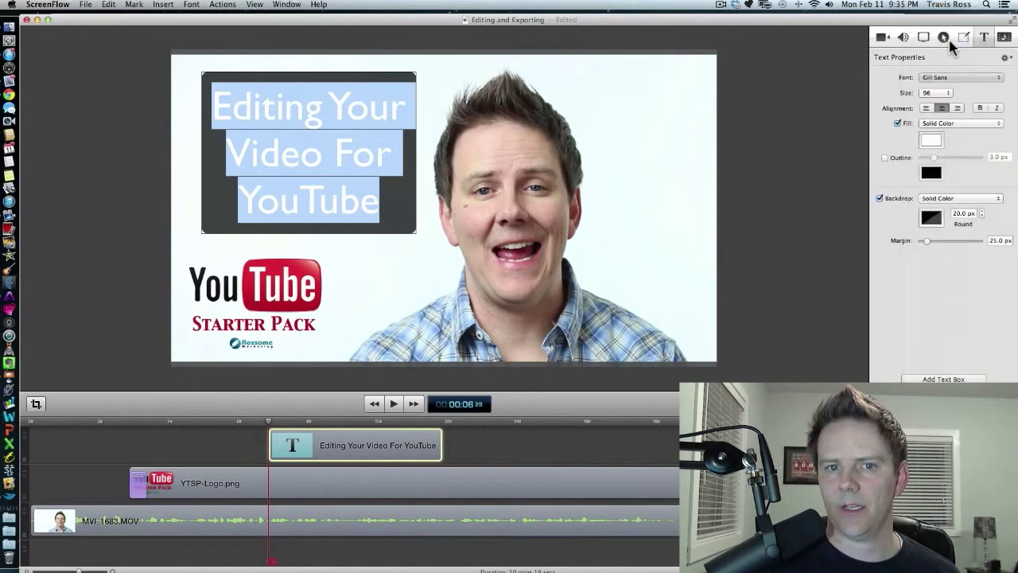
Set the title text size to 64 and nudge the text box slightly down and to the right.
left_click(947, 93)
left_click(943, 76)
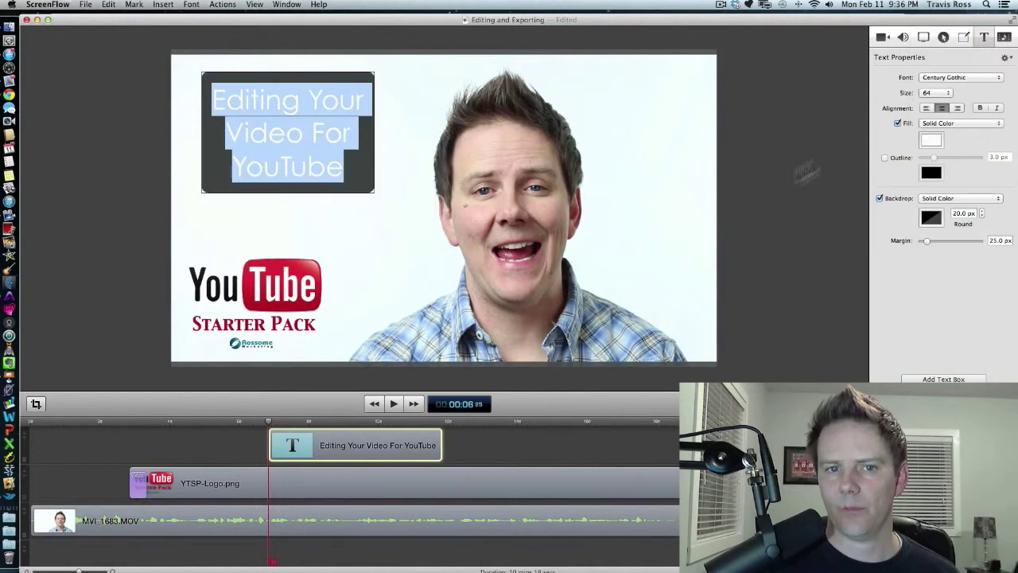
left_click(795, 221)
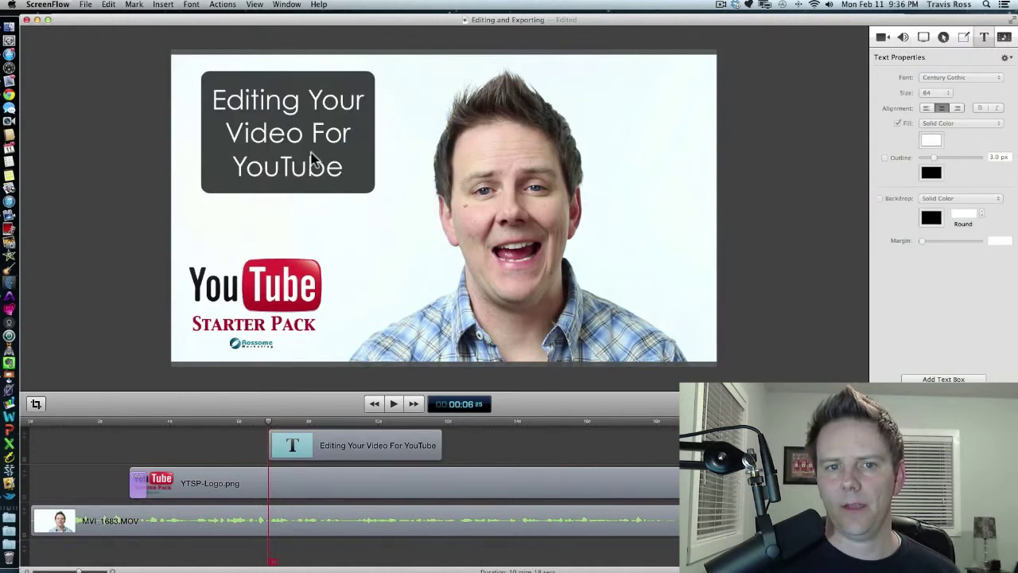
left_click_drag(312, 159, 325, 177)
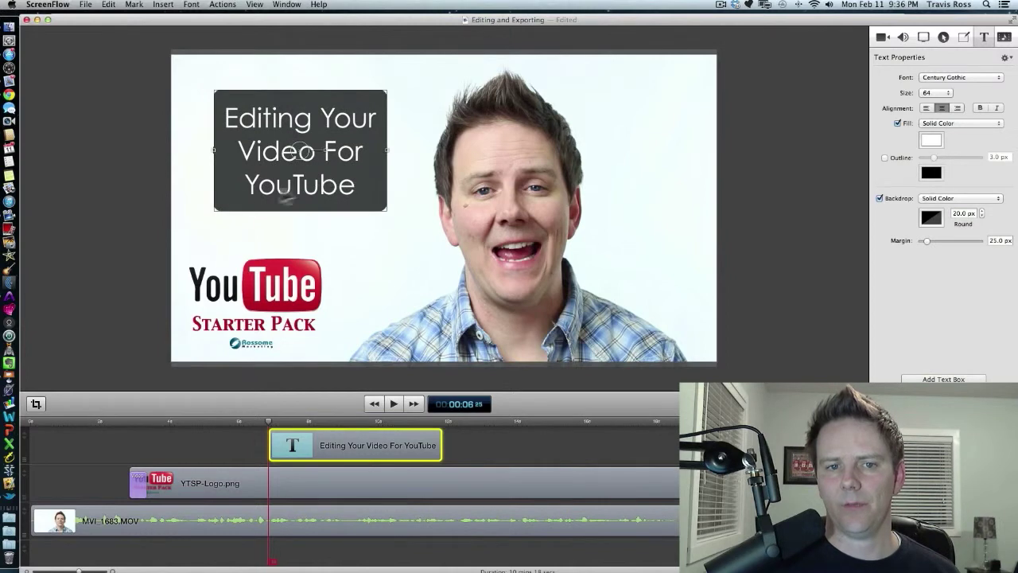
Select all of the title text and change its fill color to red.
left_click(161, 217)
left_click(304, 183)
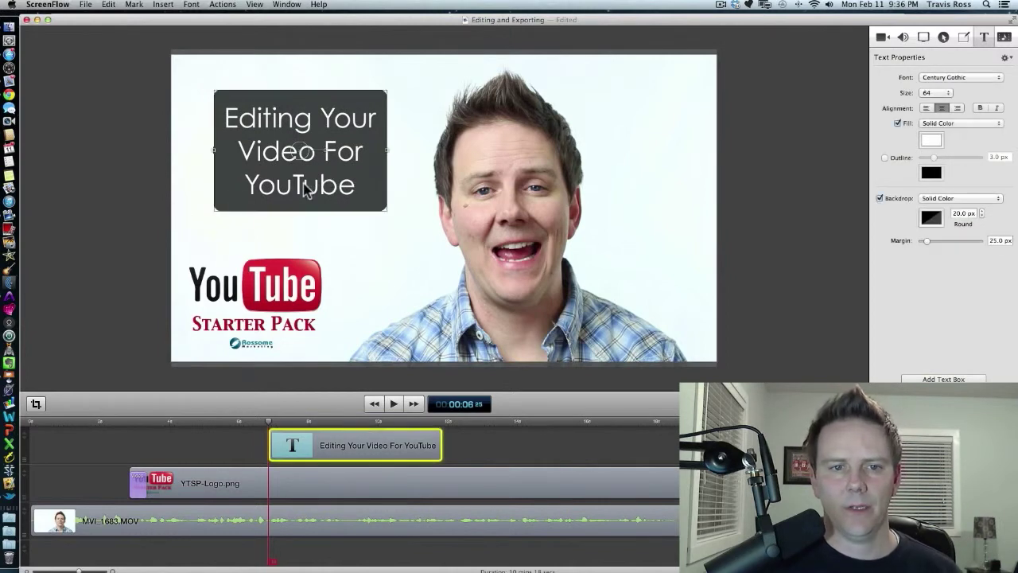
double_click(303, 184)
key("super+a")
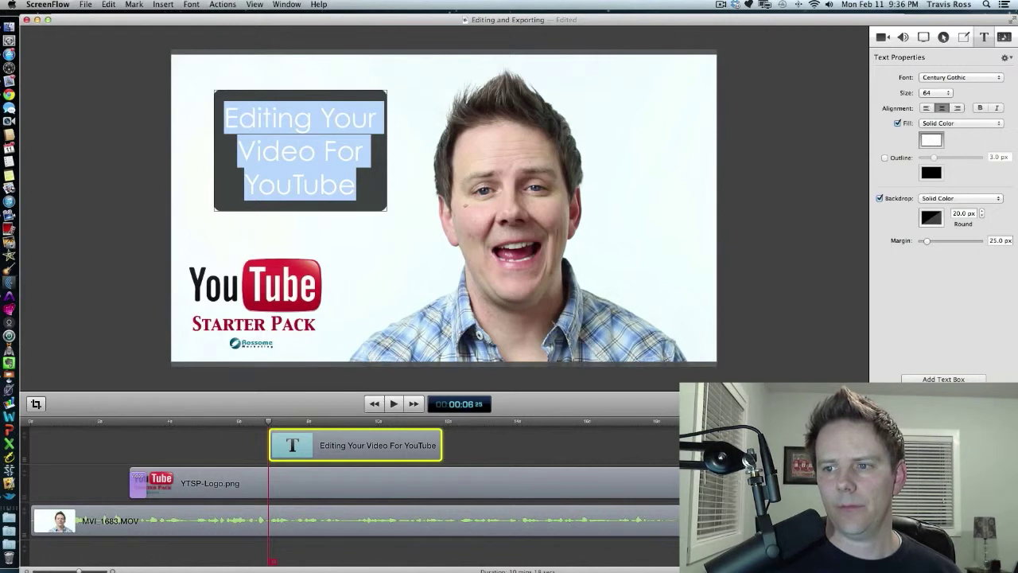
left_click(929, 146)
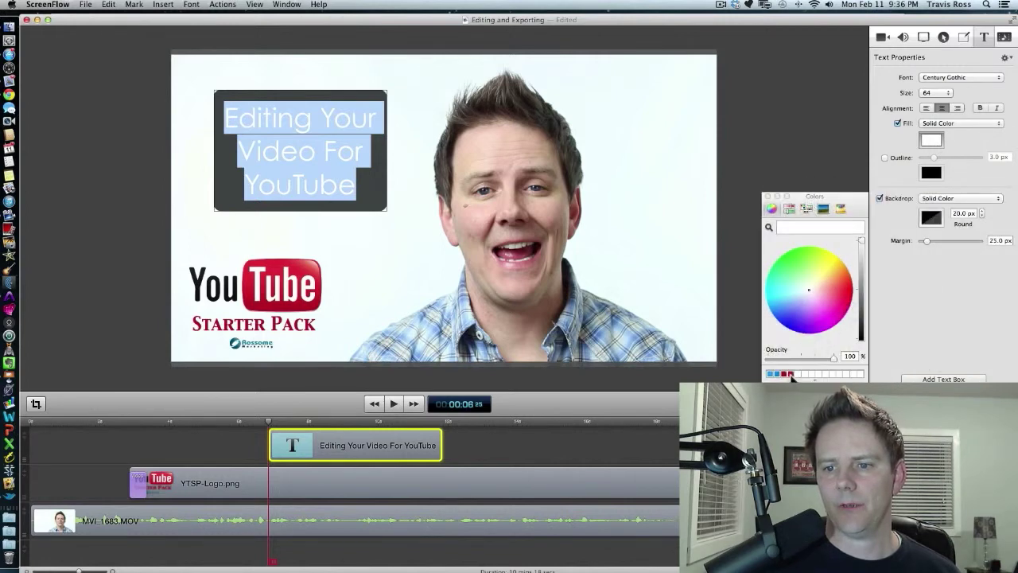
left_click(791, 375)
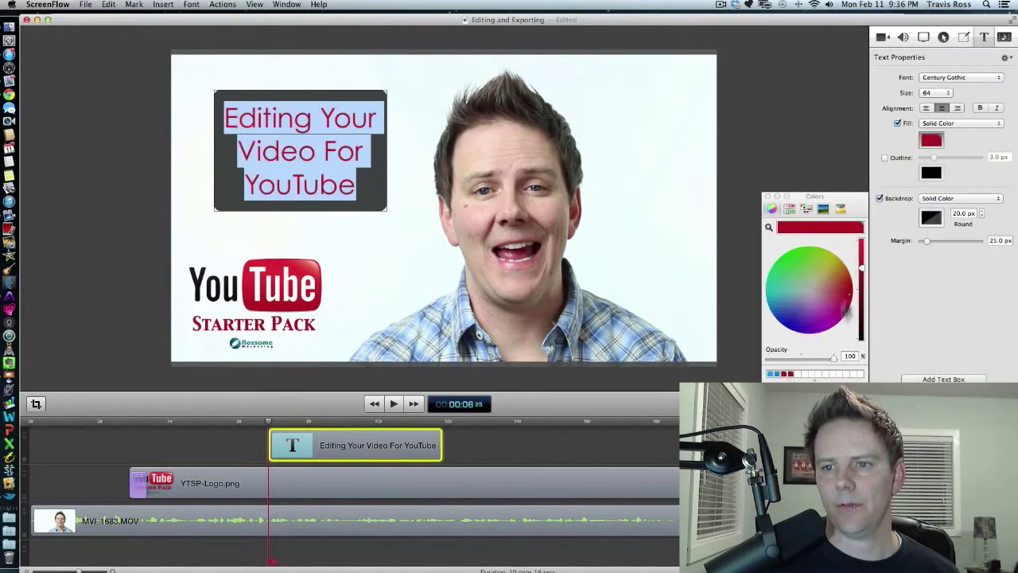
Turn off the text box's backdrop.
left_click(880, 198)
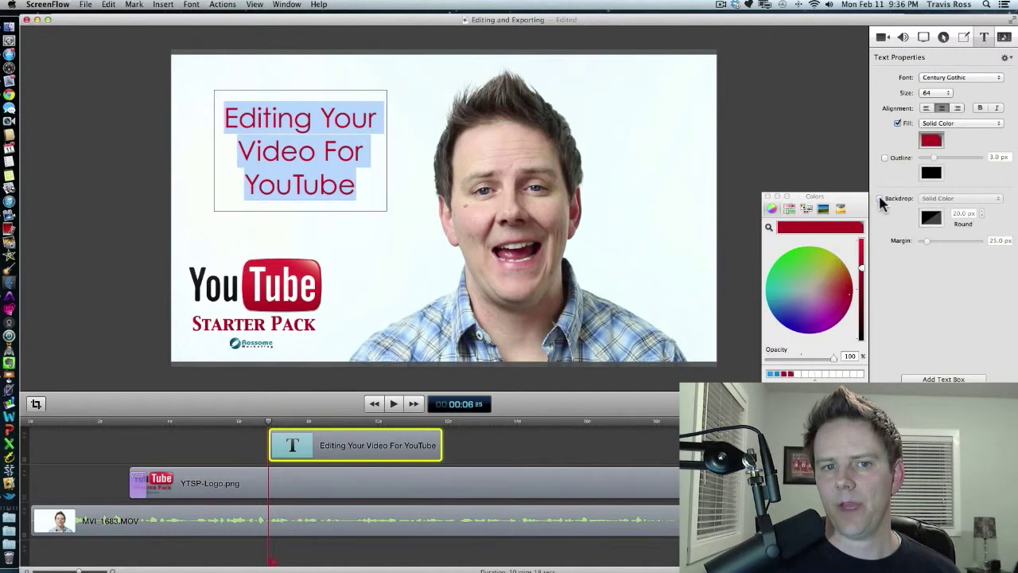
left_click(752, 154)
left_click(307, 154)
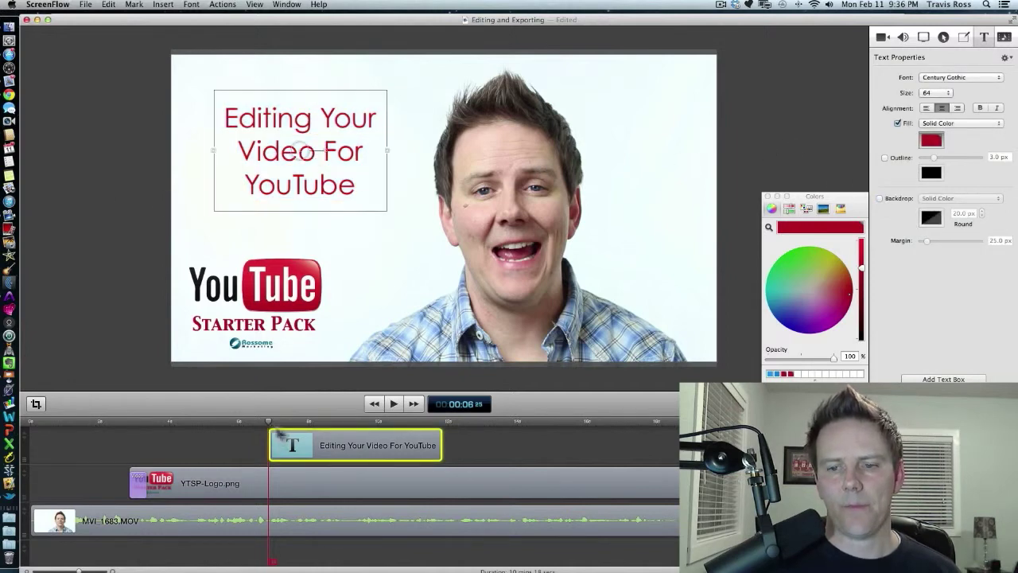
Add a video action at the title clip's start and set the X rotation before it to -85°, so the title flips in.
left_click(881, 37)
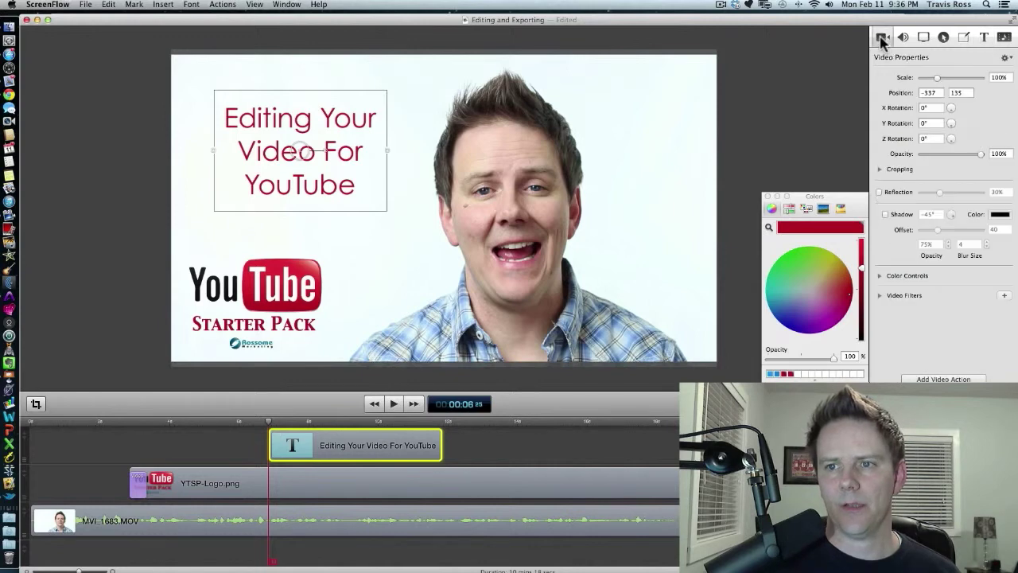
left_click(944, 379)
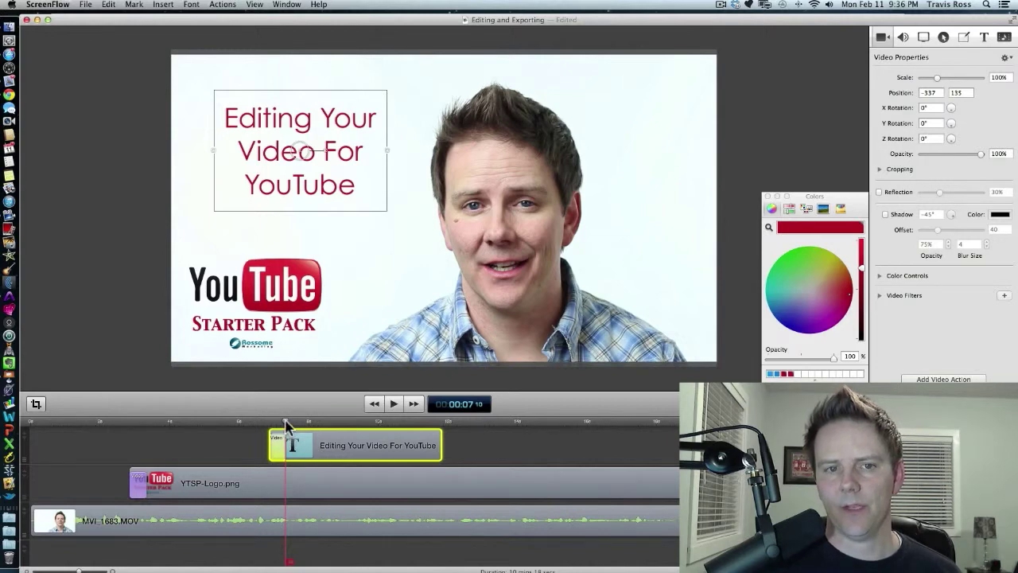
left_click_drag(284, 424, 267, 427)
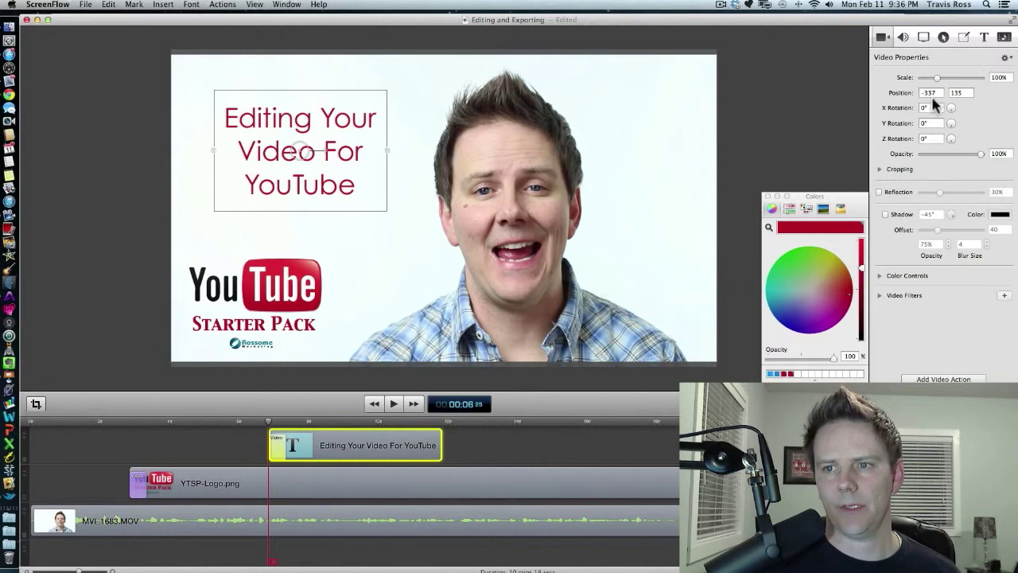
left_click_drag(951, 108, 964, 107)
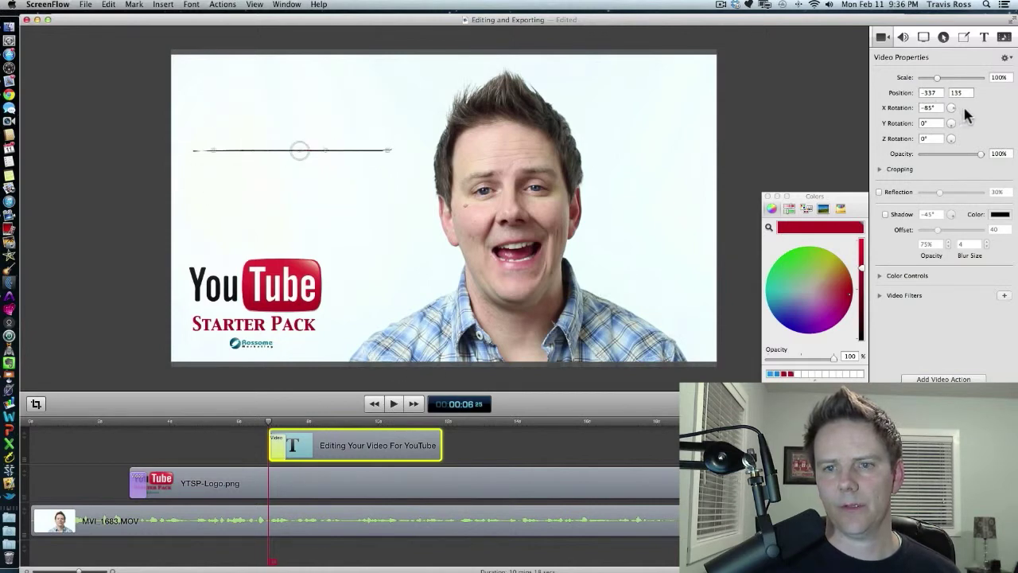
Preview the flip-in, then lengthen the title clip to end around 13 seconds.
key("space")
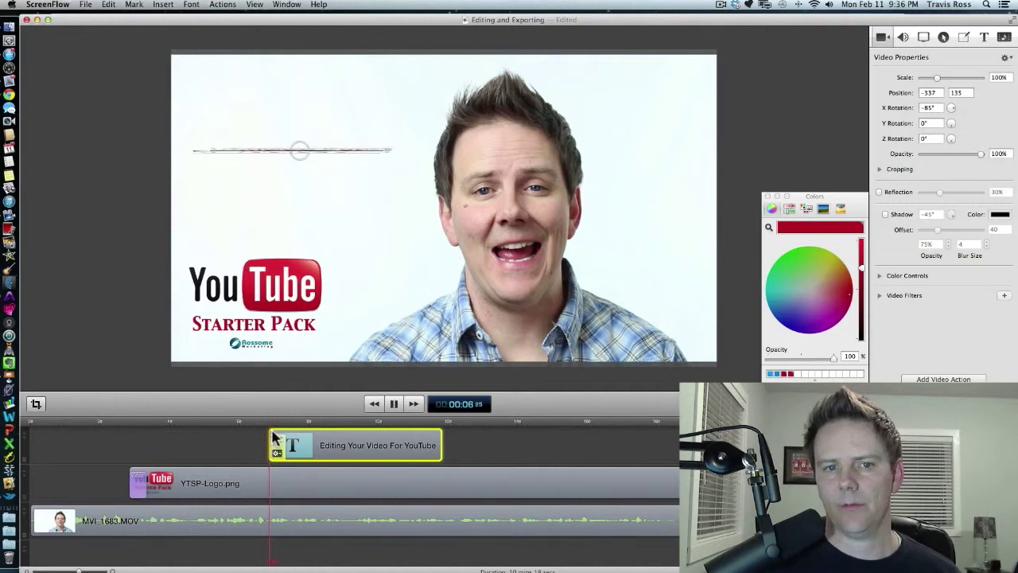
left_click(463, 441)
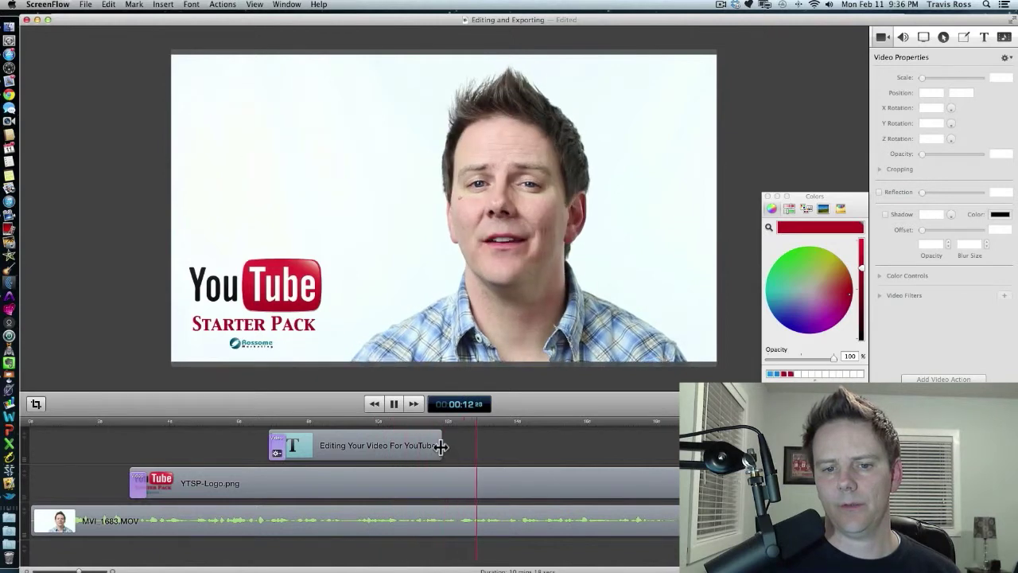
key("space")
left_click_drag(440, 446, 497, 446)
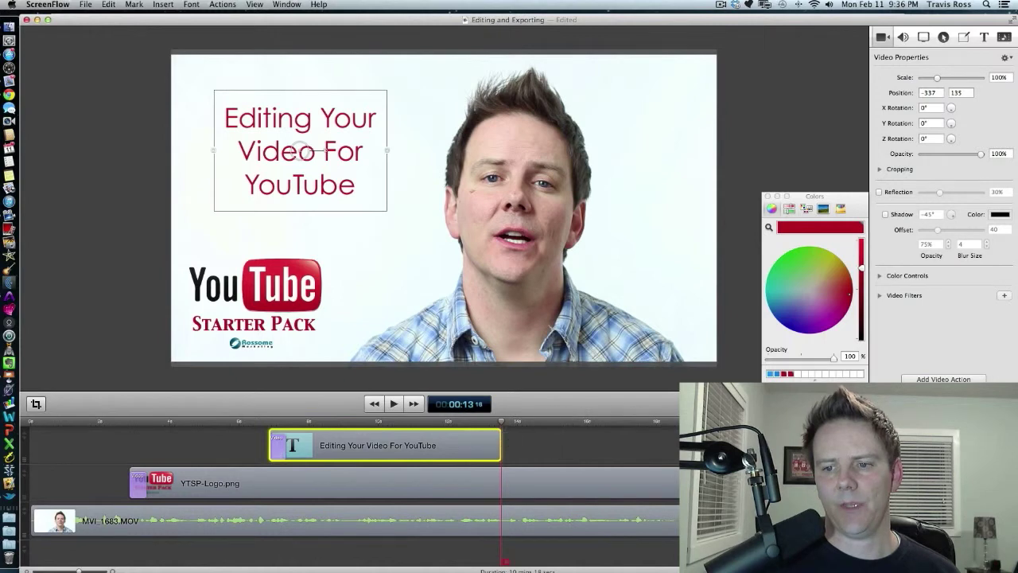
Add a second video action at the title clip's end that rotates the title to -84° on the X axis.
left_click(961, 378)
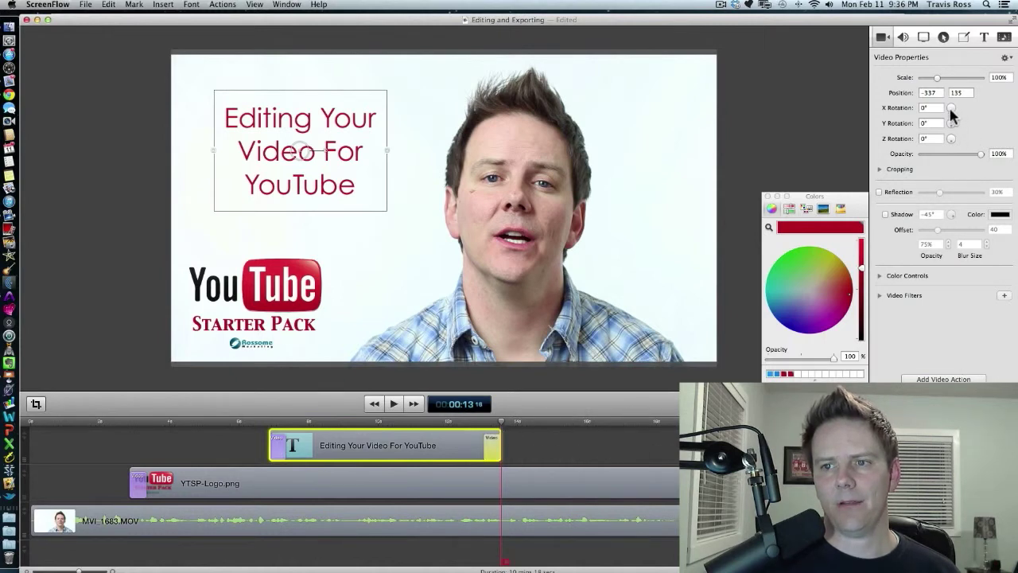
left_click_drag(951, 107, 959, 109)
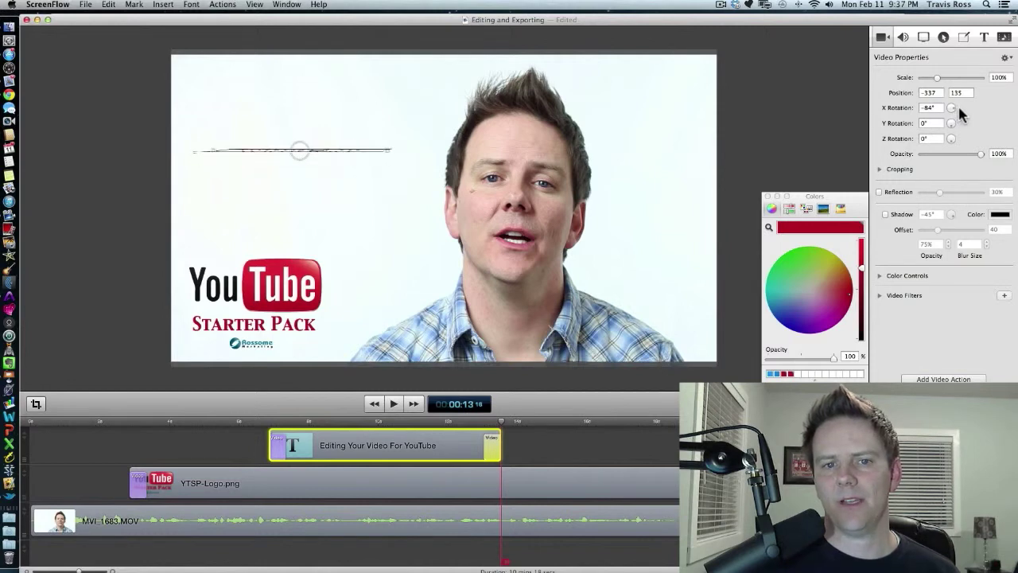
Play back the title's flip-out animation at the end of the clip.
left_click(510, 444)
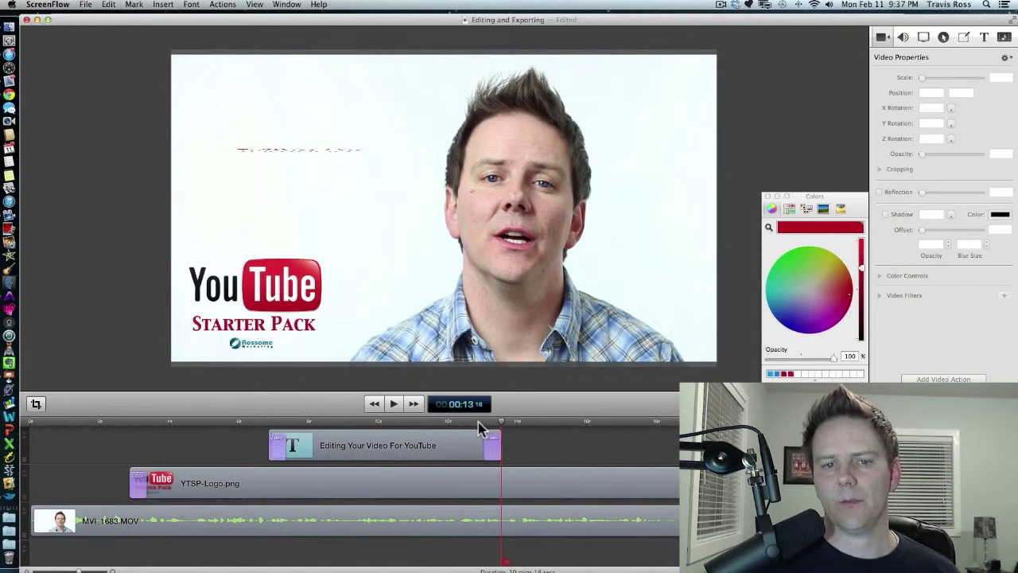
left_click(451, 422)
key("space")
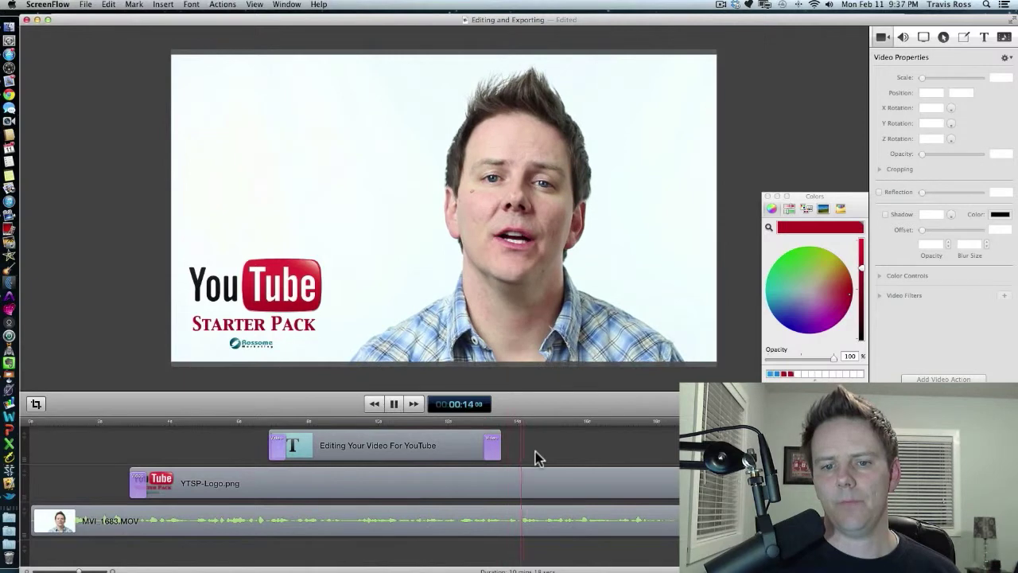
key("space")
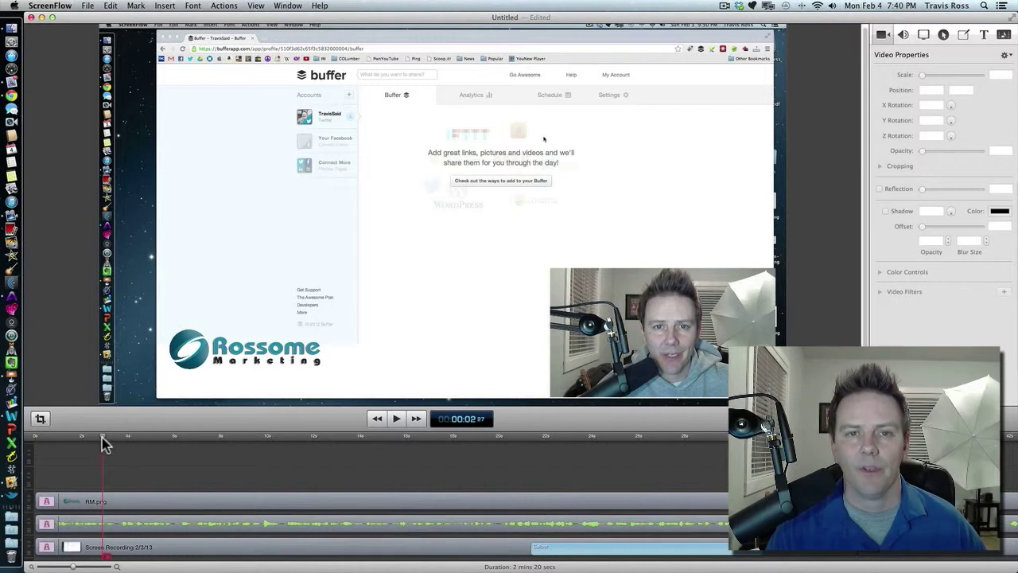
Play the second project's screen recording from the beginning, then skip to its end.
left_click_drag(101, 434, 24, 431)
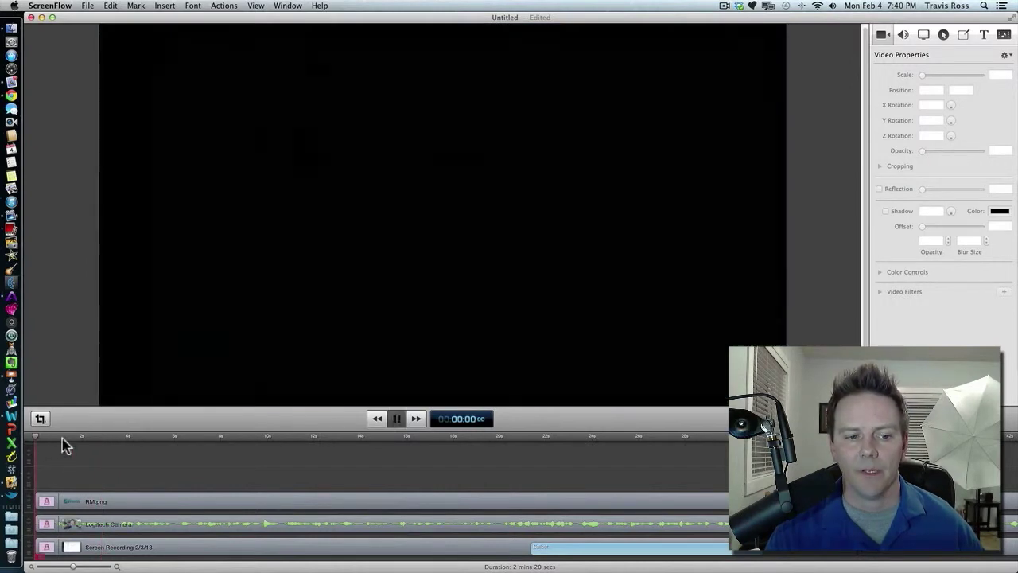
key("space")
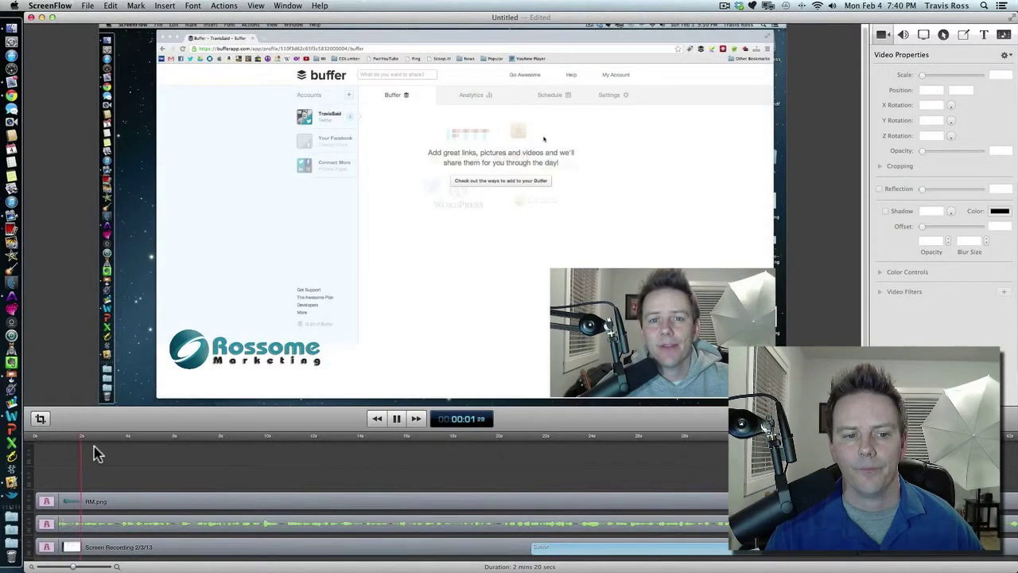
key("space")
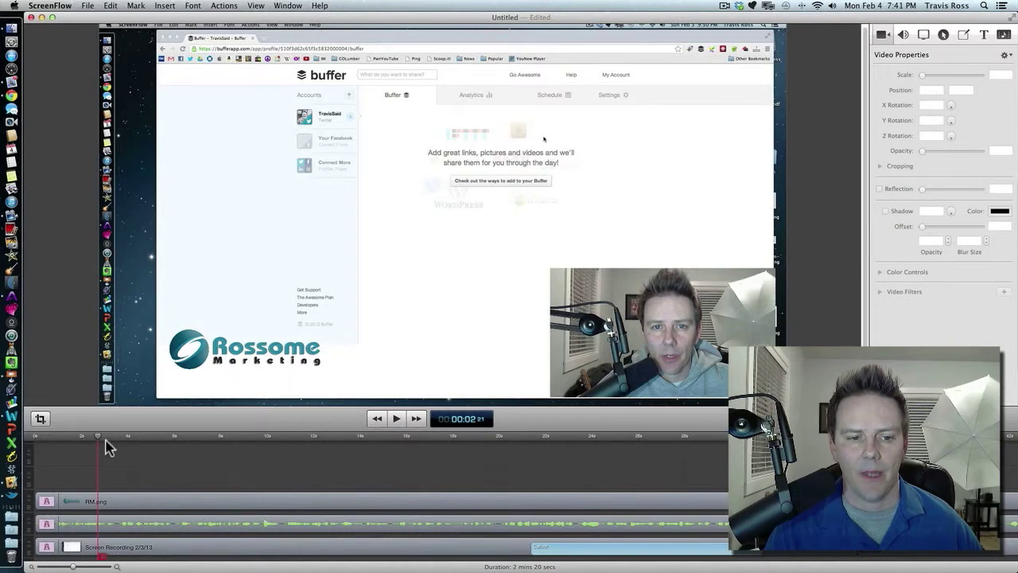
left_click(416, 419)
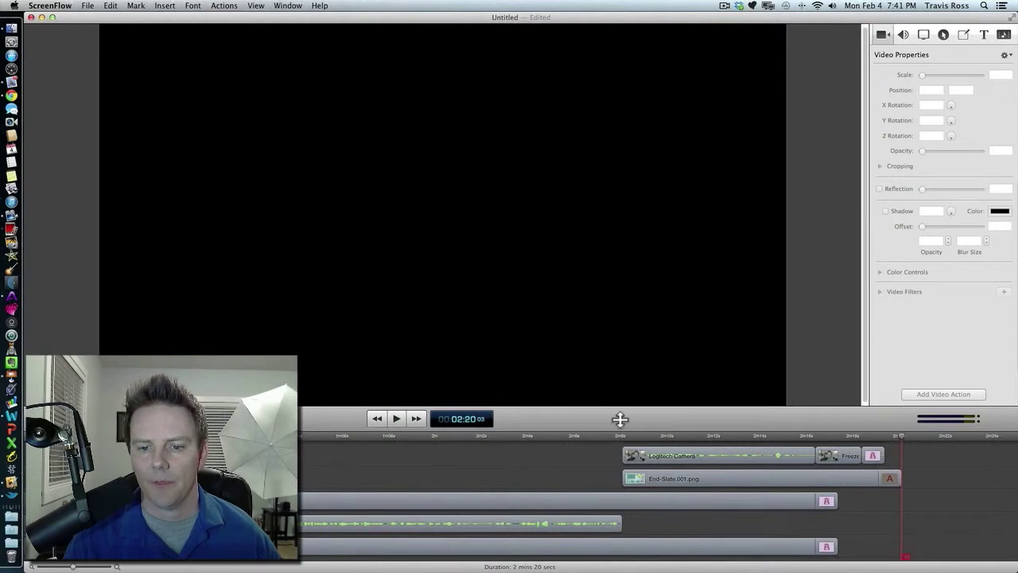
Enlarge the timeline, move the playhead to about 2:04, and select each track's clip to inspect its scale and position.
left_click_drag(618, 422, 619, 349)
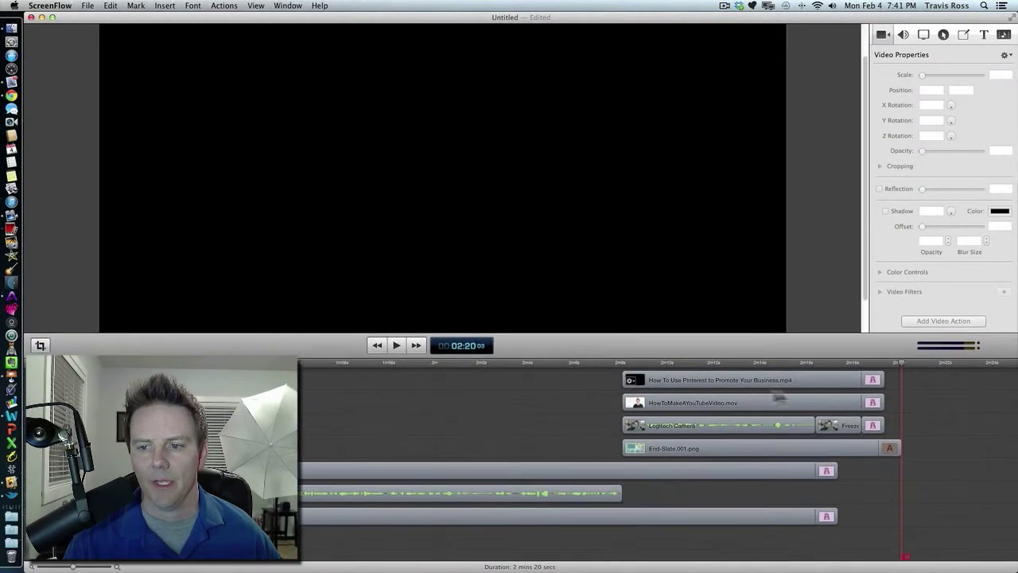
left_click_drag(902, 366, 548, 362)
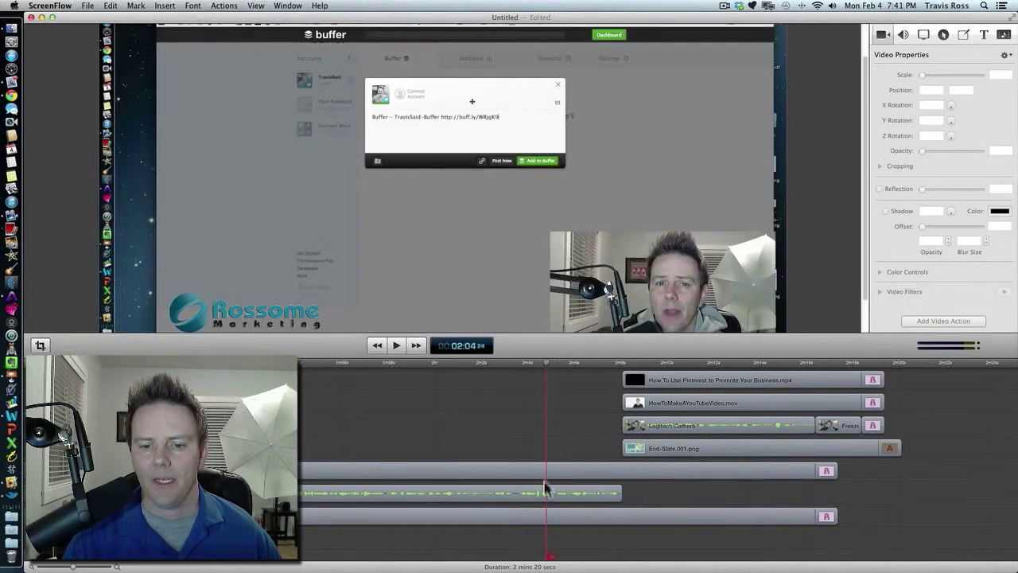
left_click(517, 519)
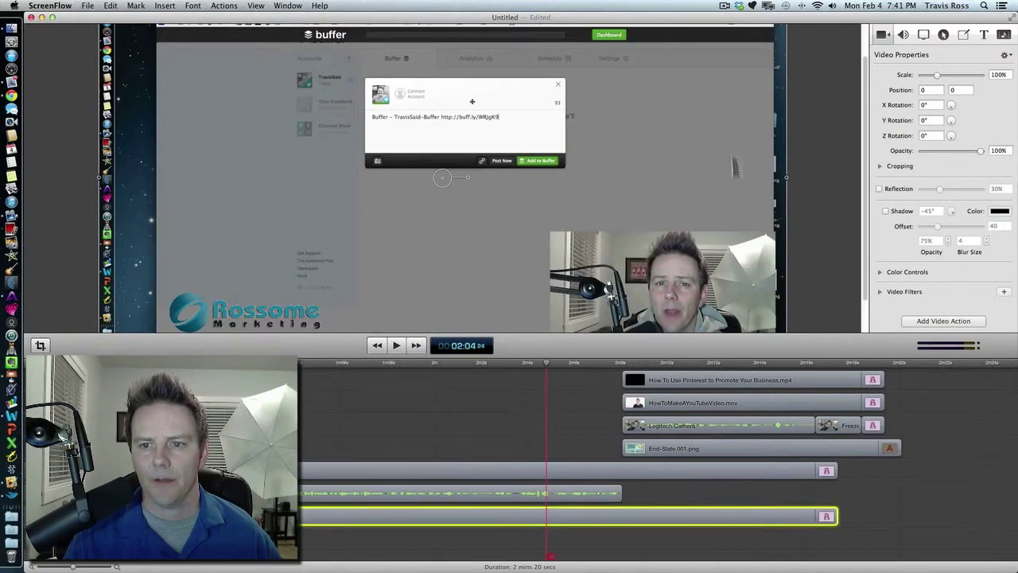
left_click(582, 496)
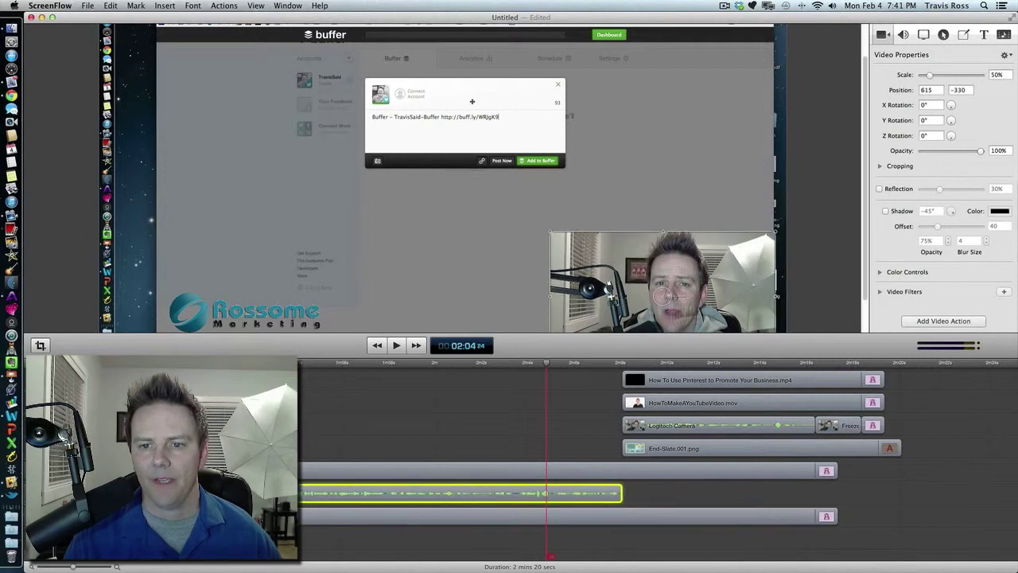
left_click(586, 472)
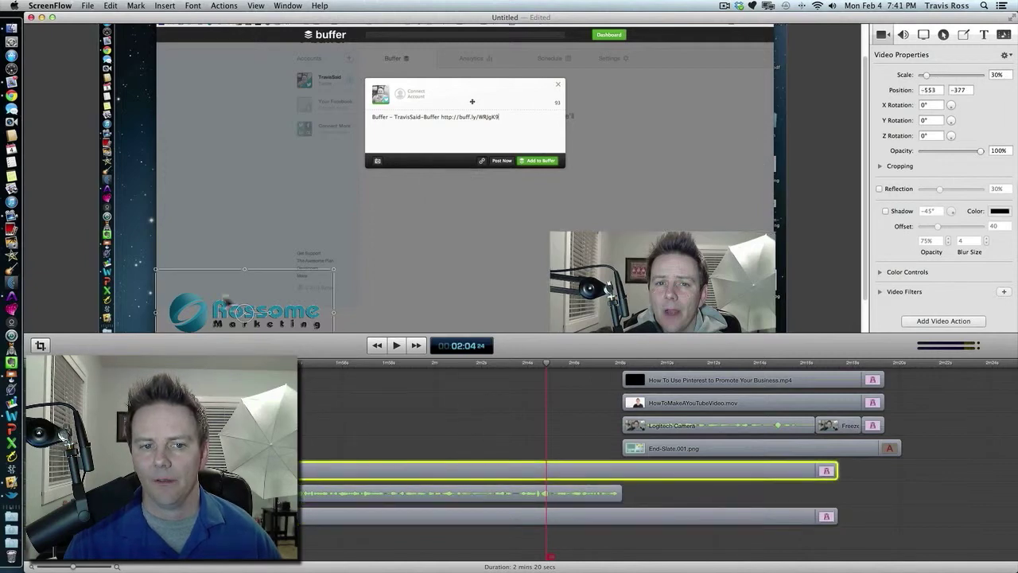
left_click(514, 428)
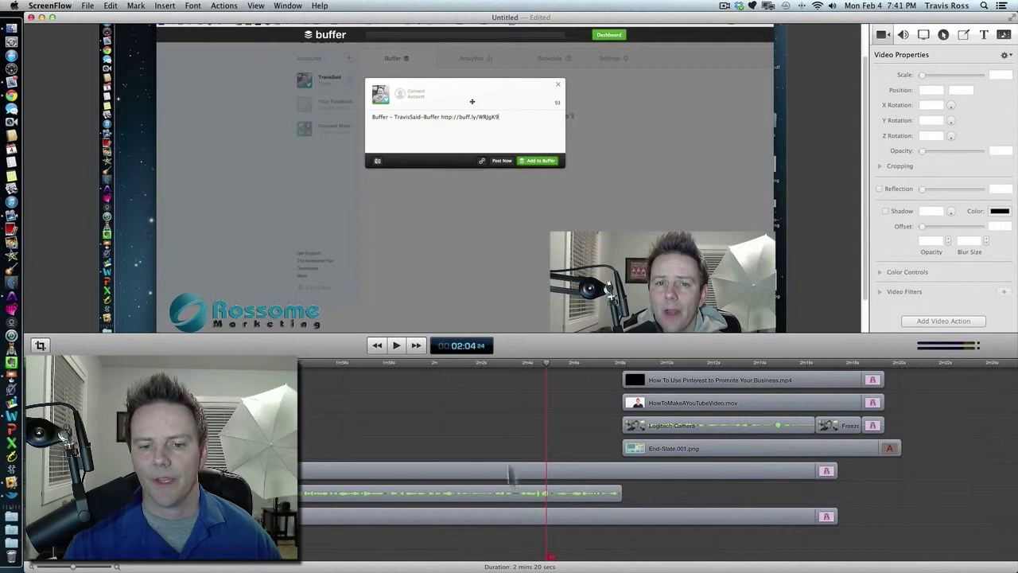
left_click(616, 495)
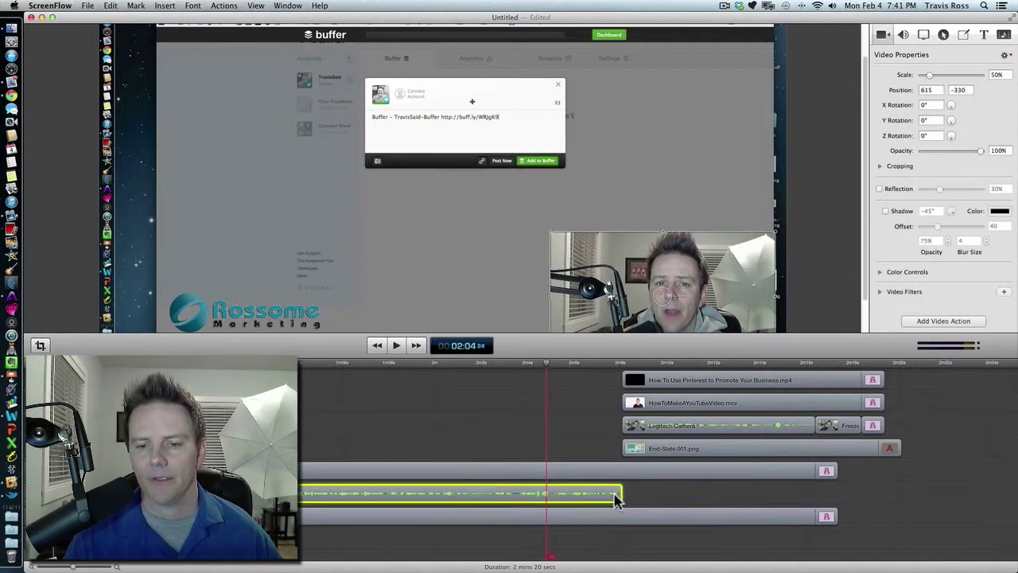
left_click(644, 430)
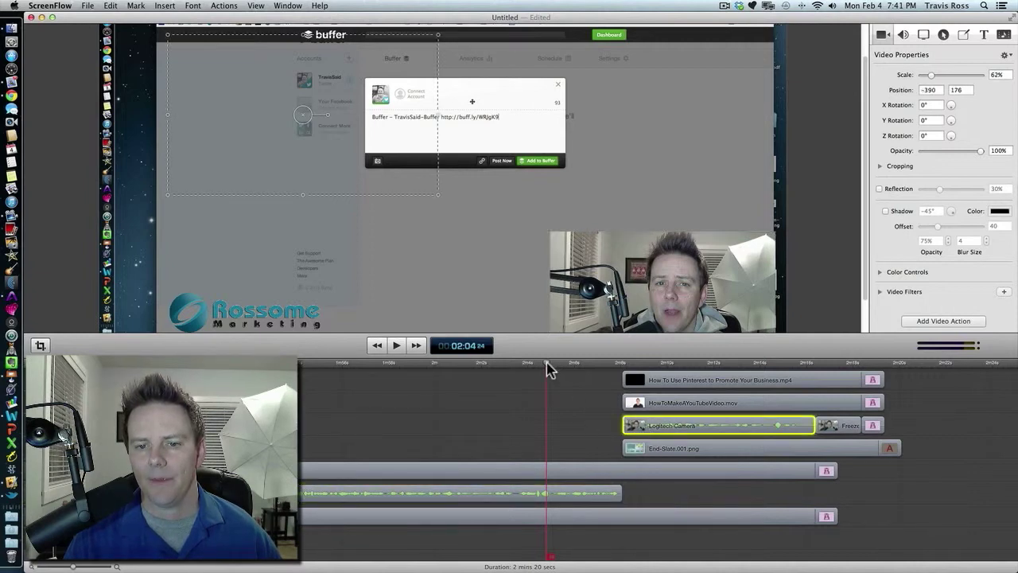
Play the end-slate section of the project.
key("space")
left_click(536, 413)
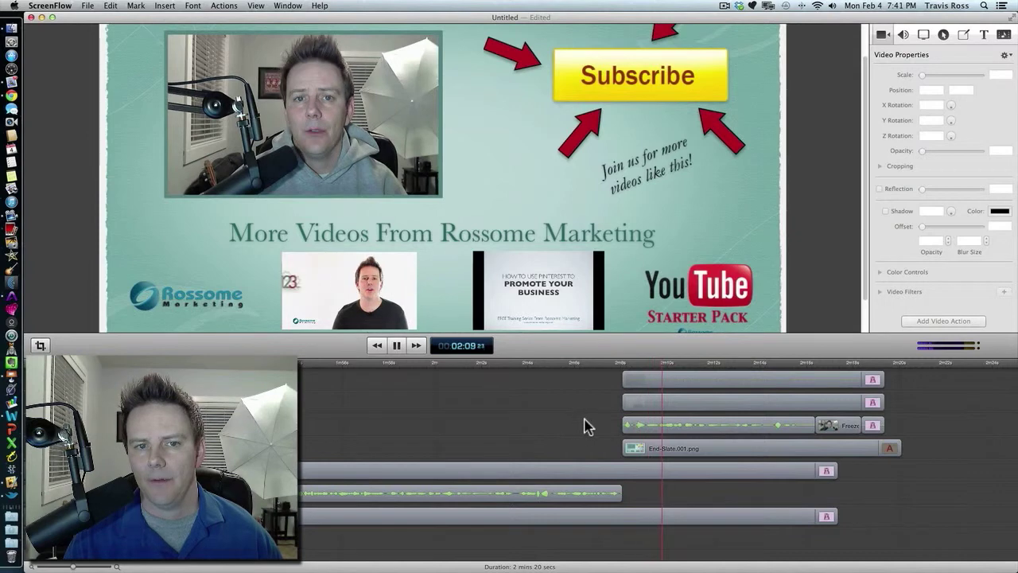
key("space")
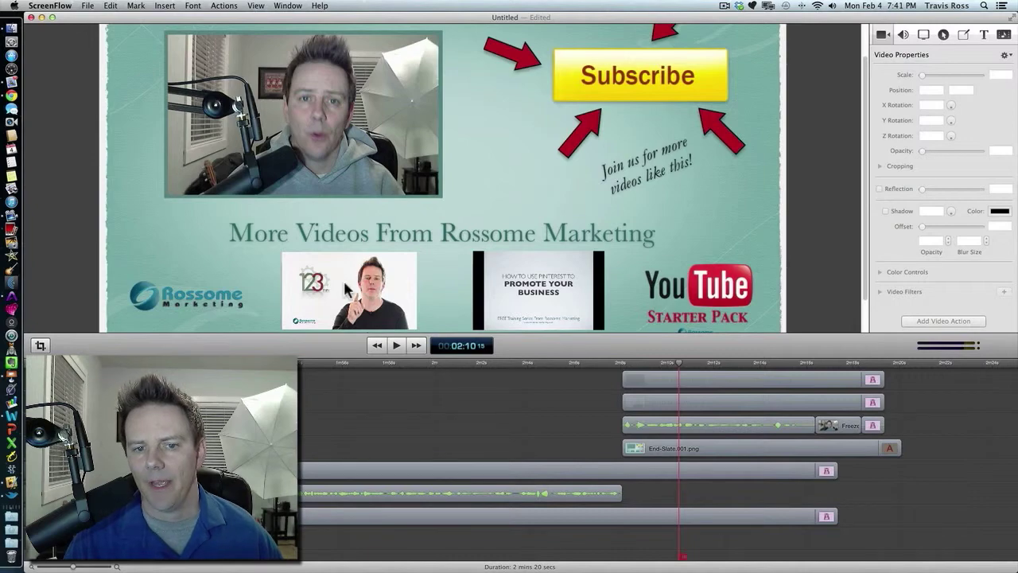
Select the two video thumbnail clips on the end slate to inspect their scale and position.
left_click(705, 403)
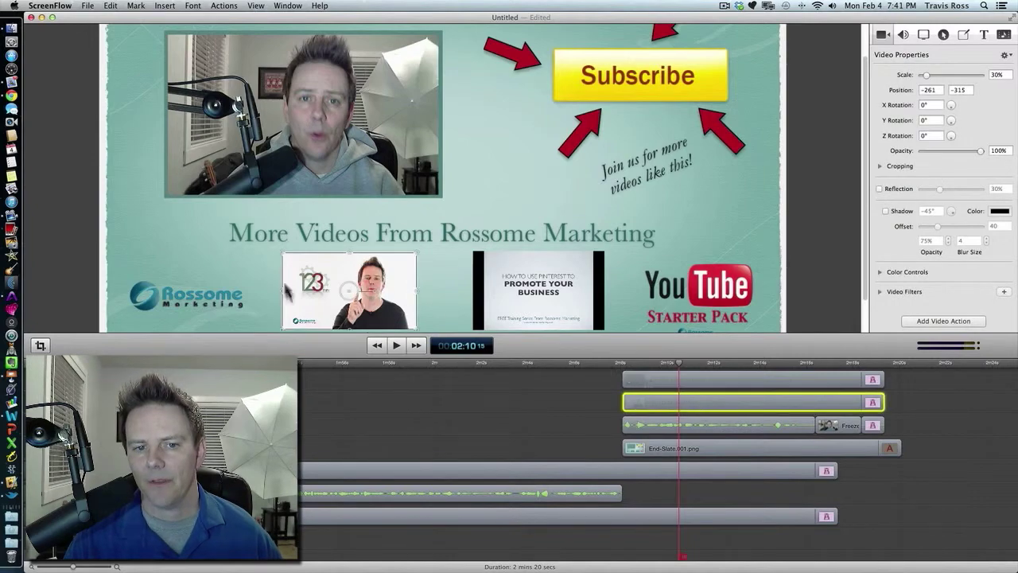
scroll(427, 291, "down", 5)
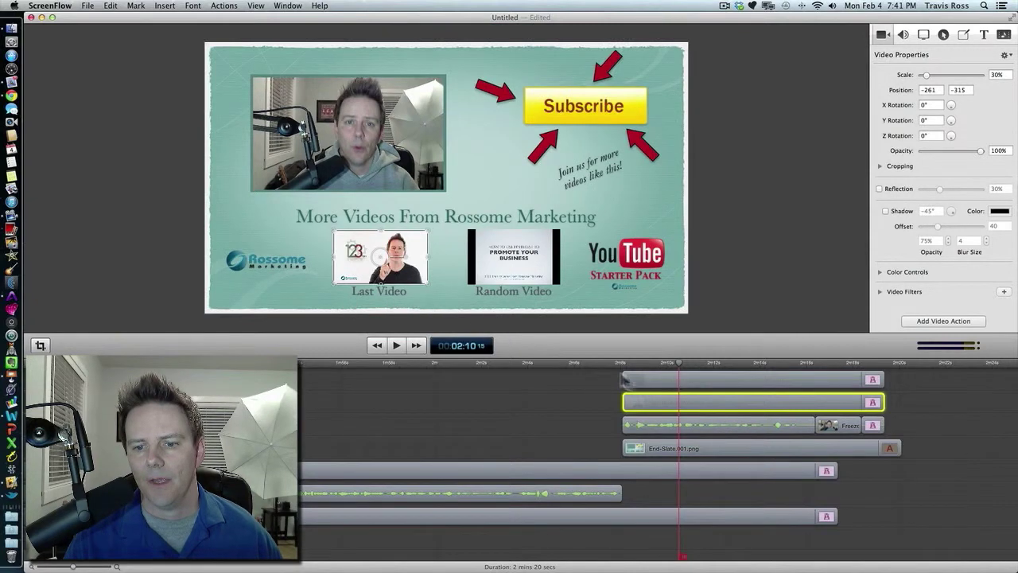
left_click(668, 388)
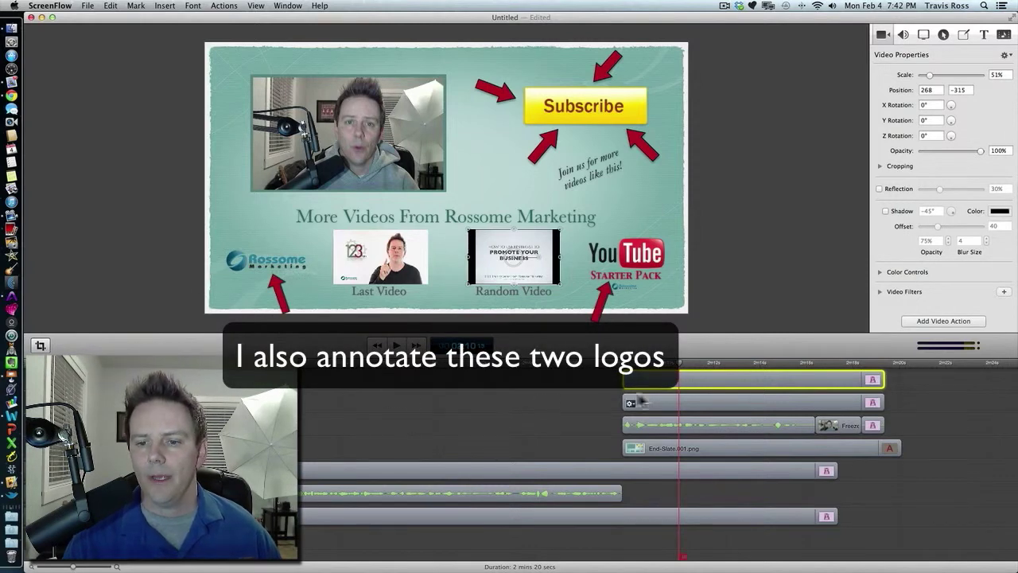
Scrub through and replay the end-slate section, then skip to the project's end.
left_click_drag(680, 368, 824, 379)
key("space")
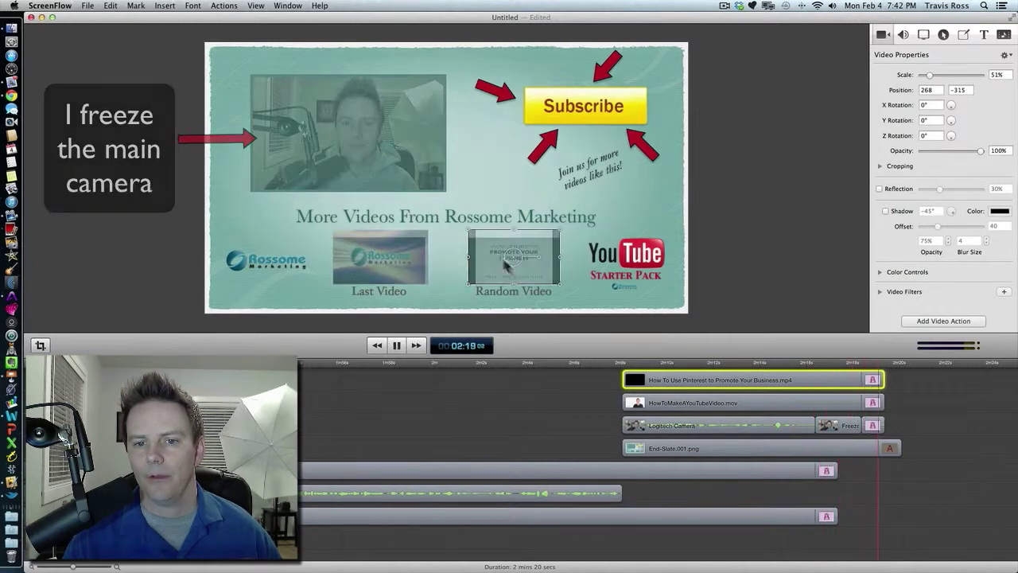
key("space")
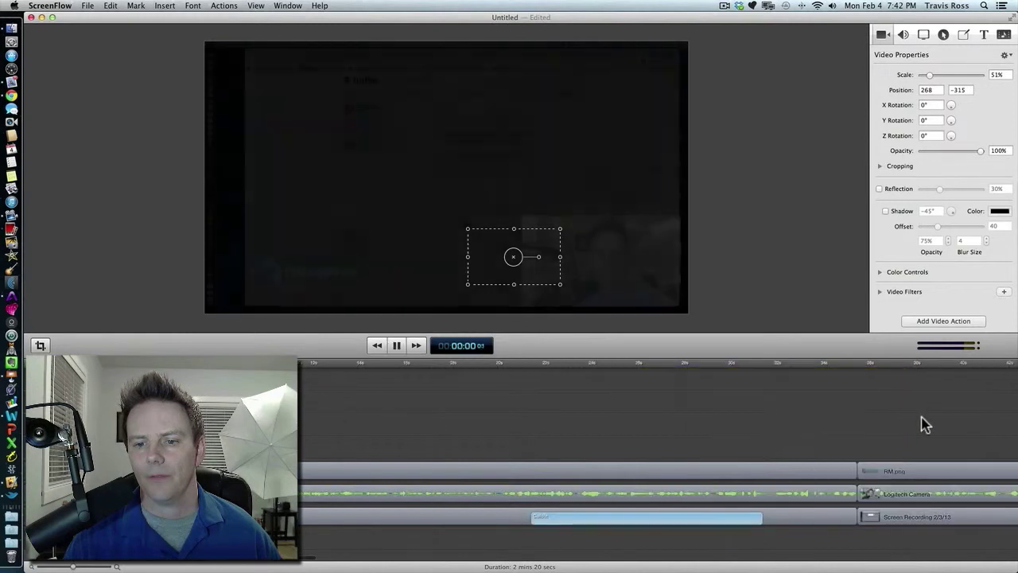
key("space")
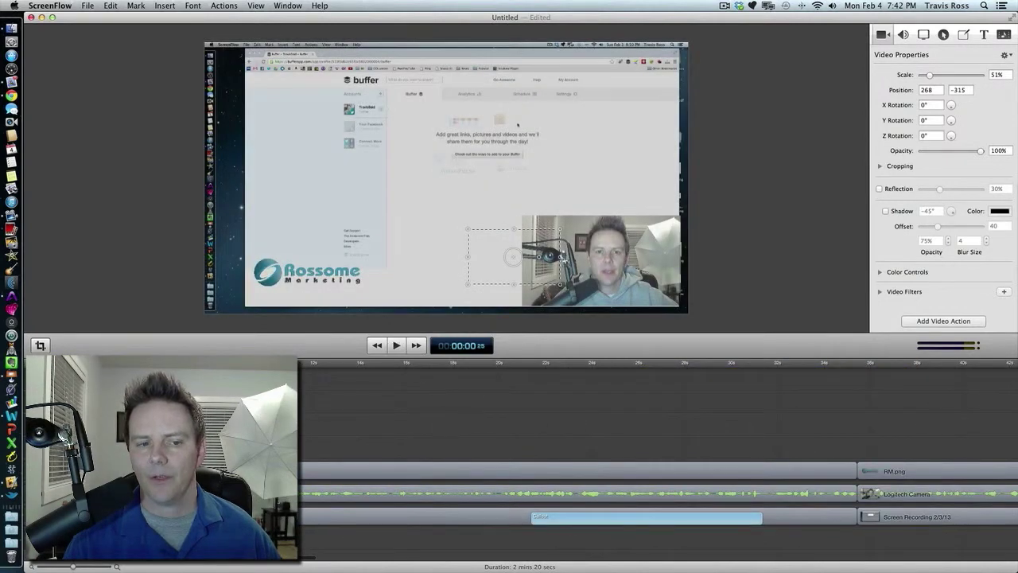
left_click(416, 345)
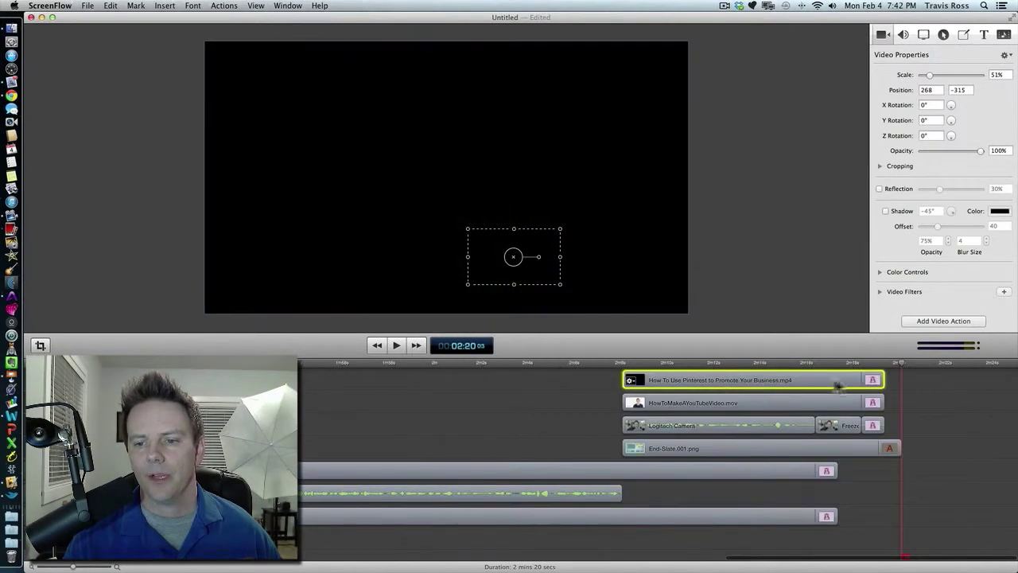
Move the playhead to about 2:12 and select the End-Slate.001.png clip to inspect its properties.
left_click(730, 364)
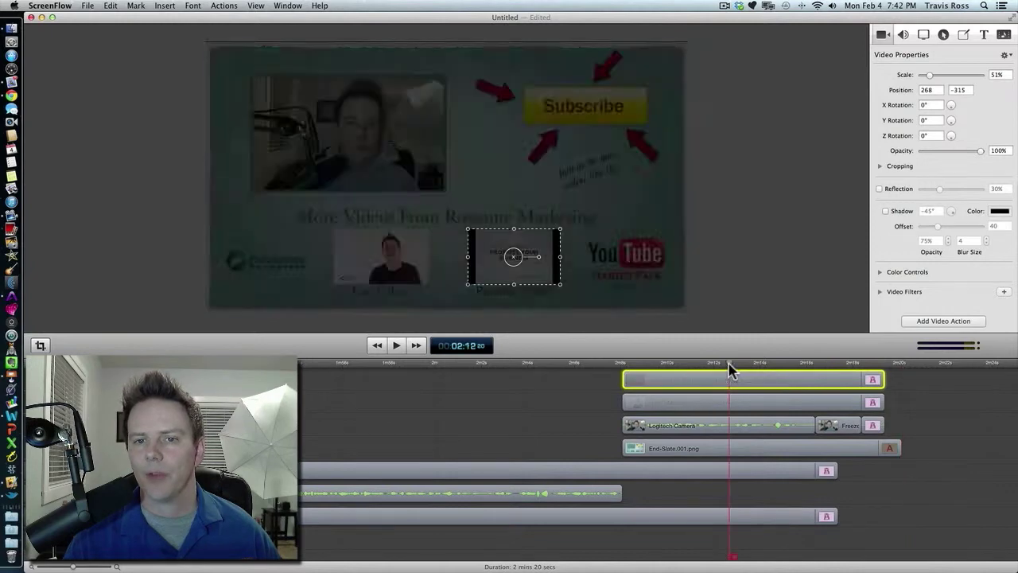
left_click(730, 448)
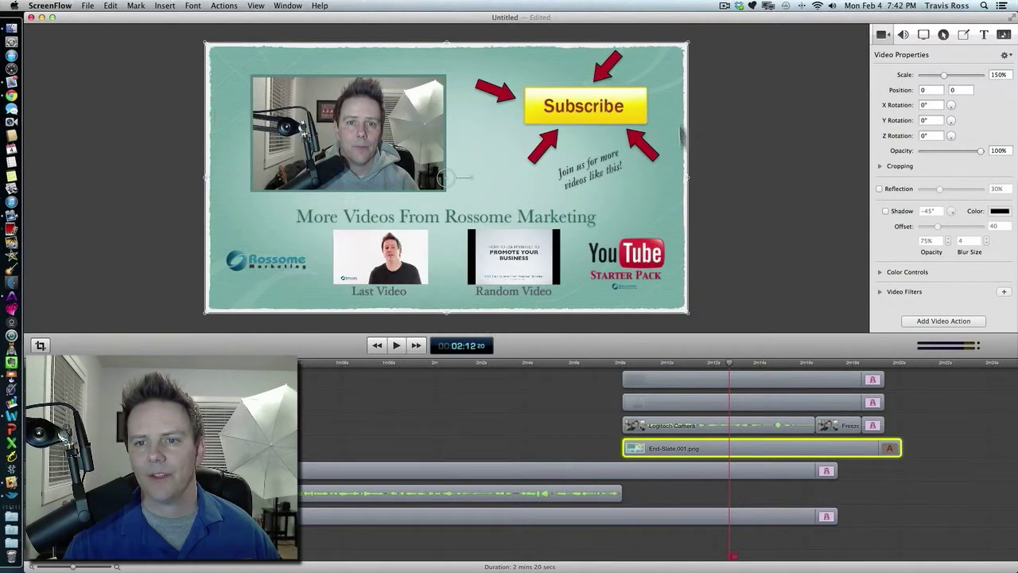